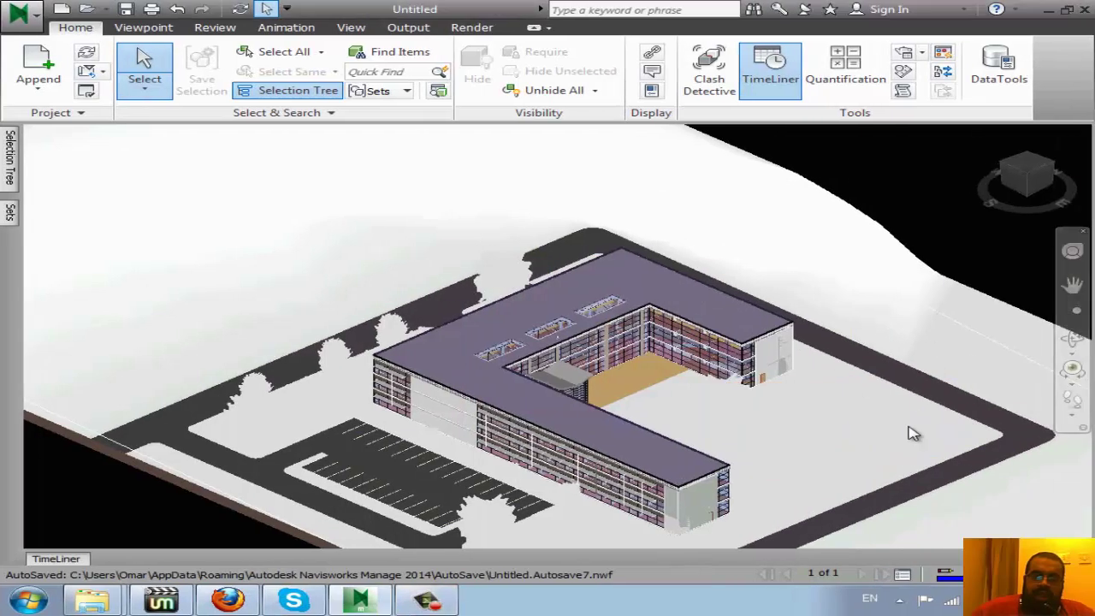
- On the Render tab, set the Ray Trace quality to Low Quality and recheck the dropdown
scroll(909, 430, "up", 3)
scroll(317, 372, "up", 2)
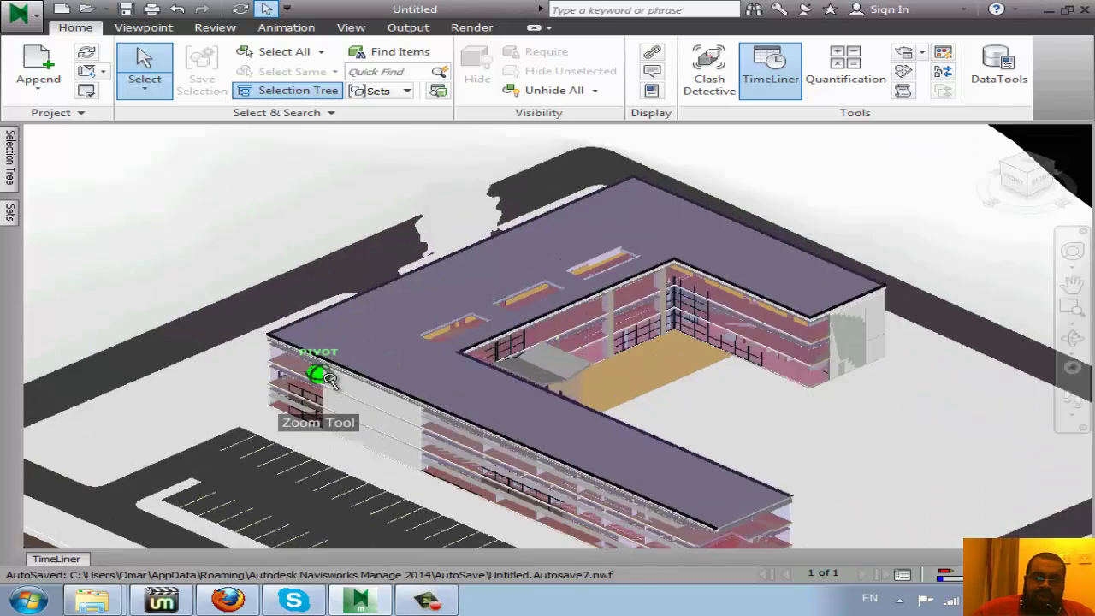
scroll(385, 338, "down", 1)
scroll(455, 303, "down", 1)
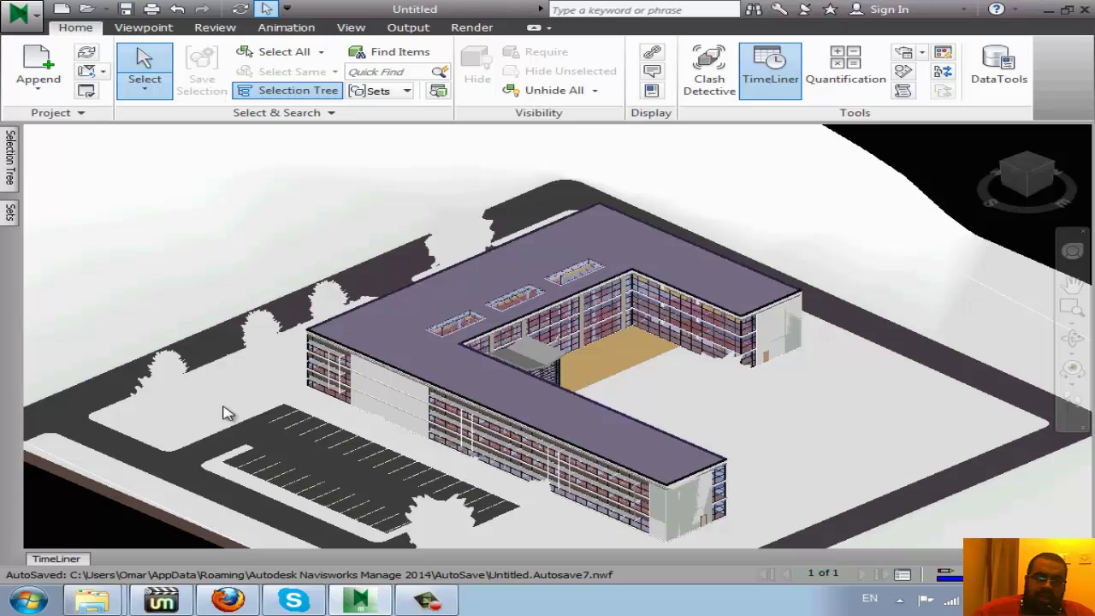
left_click(467, 29)
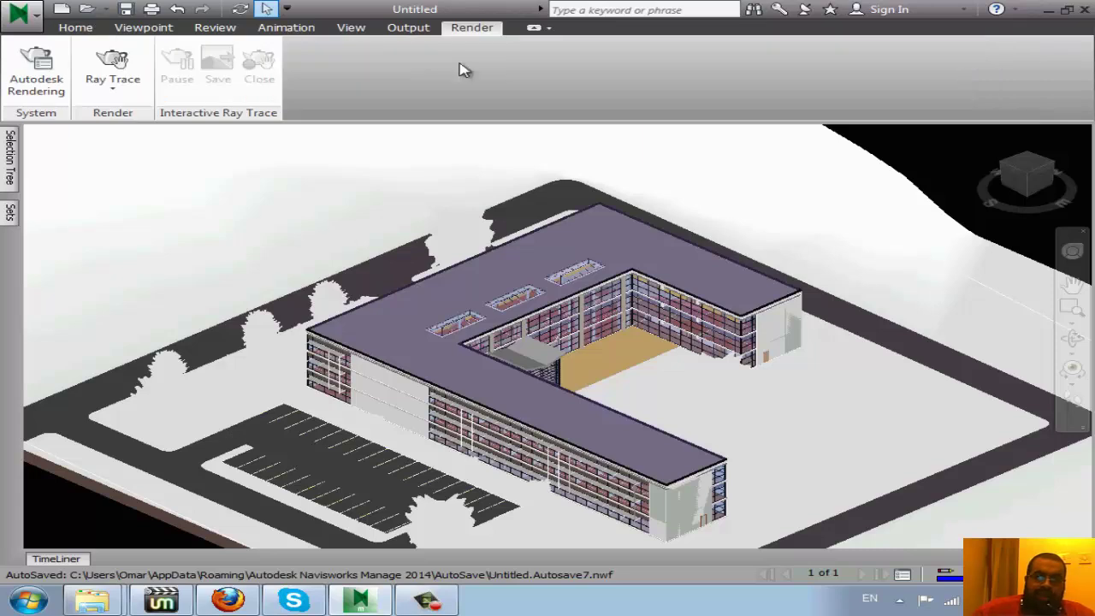
left_click(115, 101)
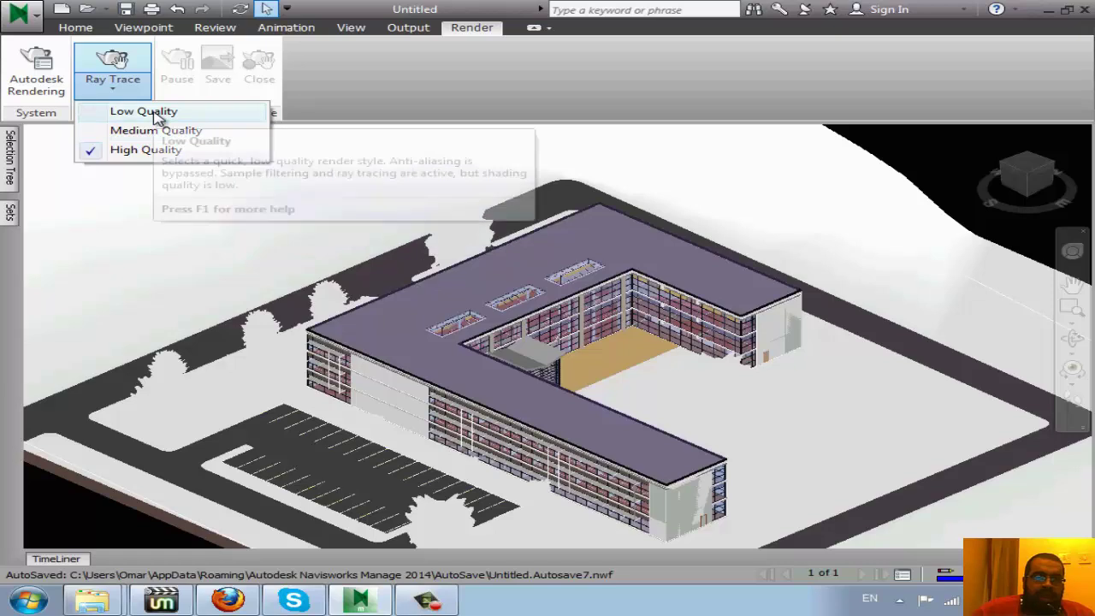
left_click(157, 117)
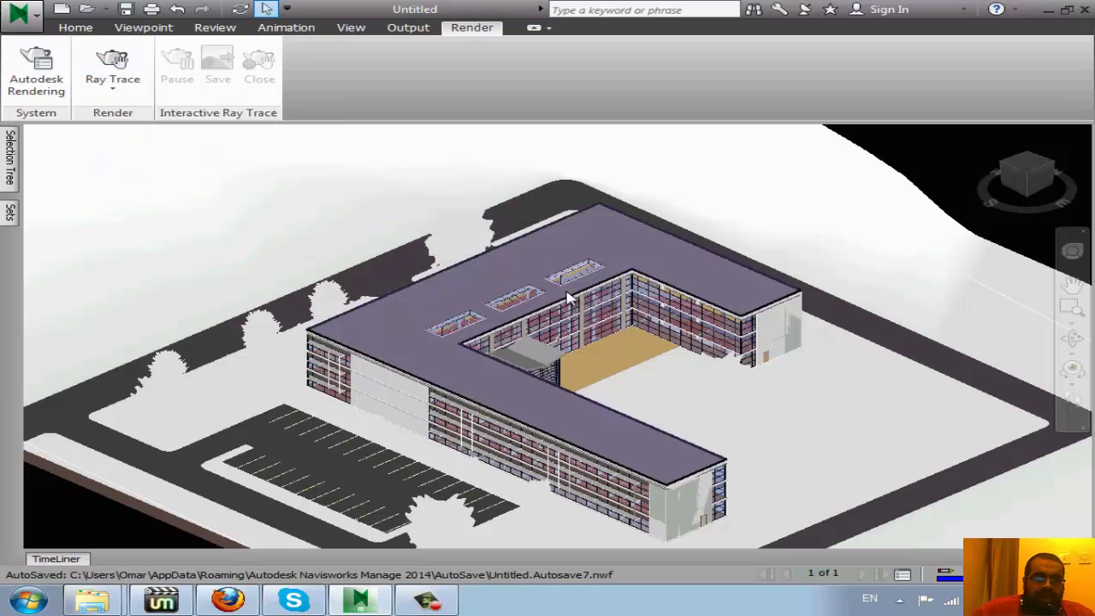
left_click(113, 94)
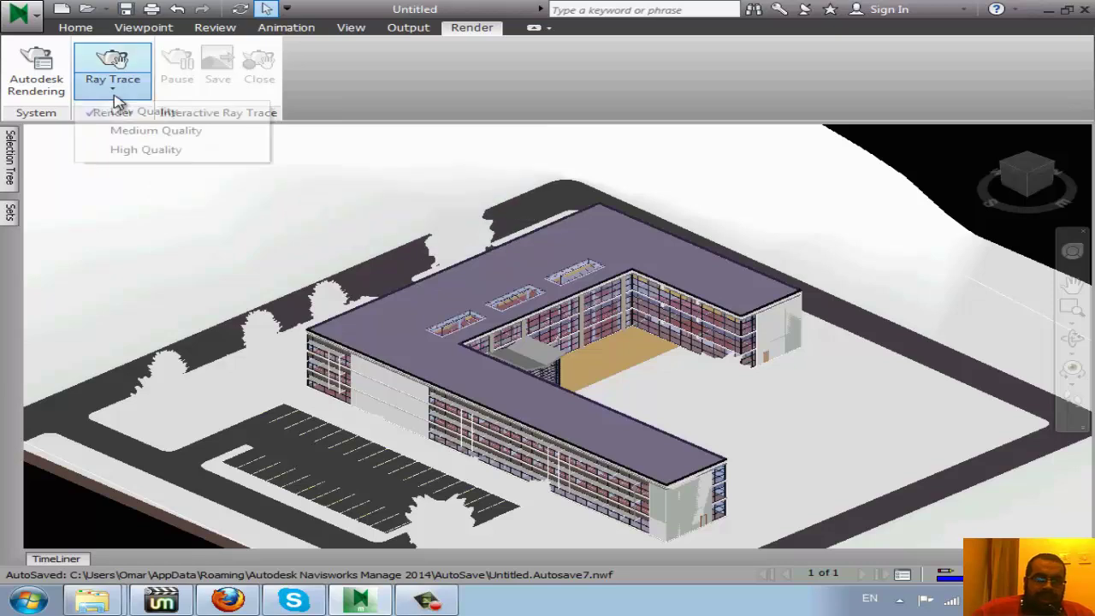
left_click(157, 151)
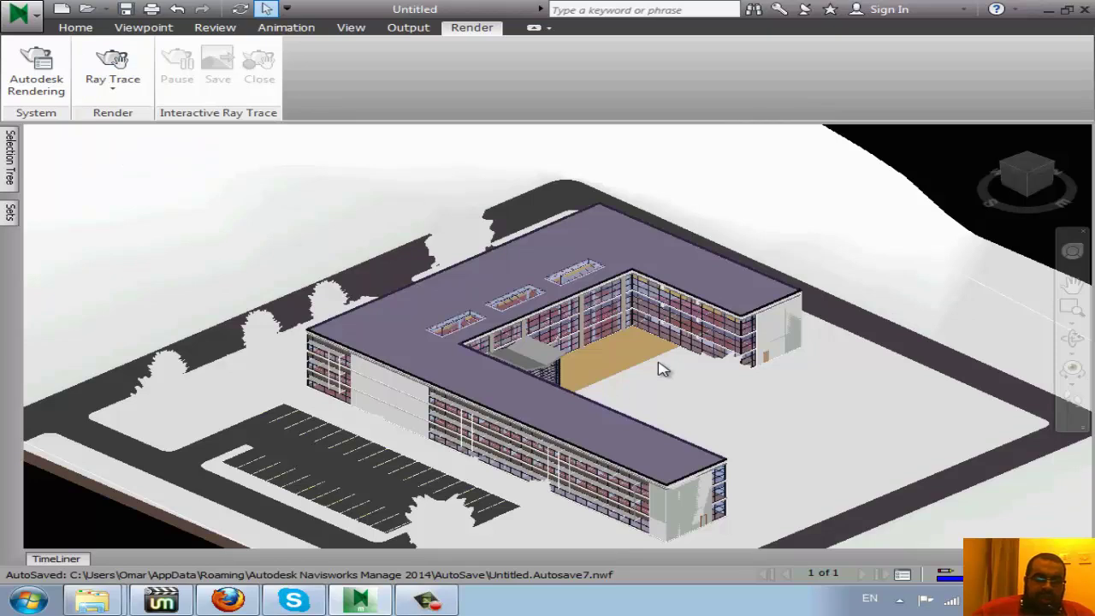
- Open Autodesk Rendering, select the building, and browse the Autodesk Library ceramic tile materials
left_click(17, 94)
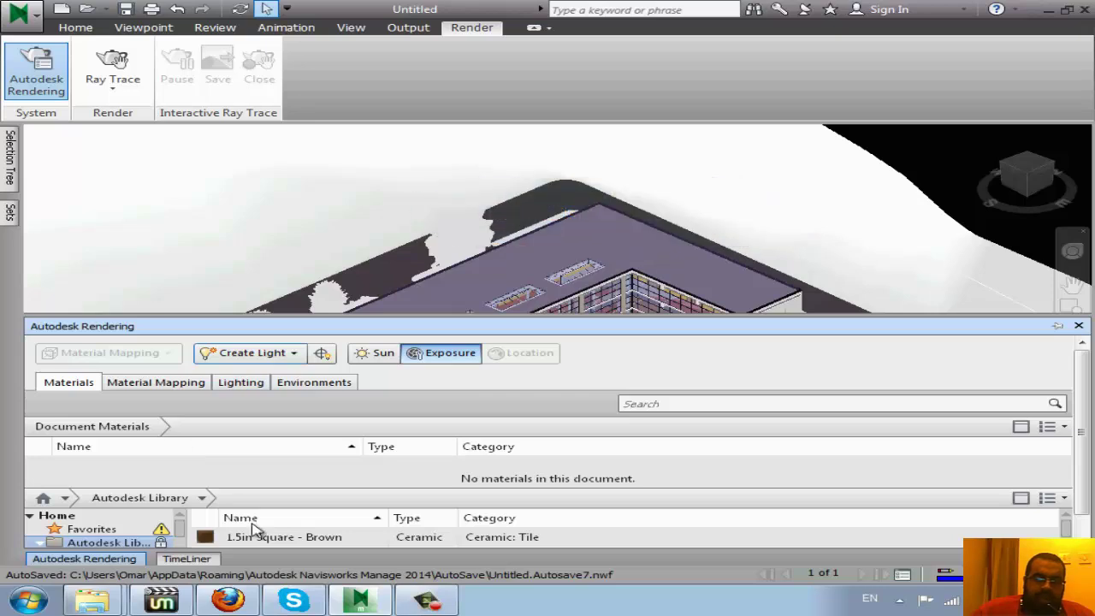
mouse_move(83, 559)
left_click(495, 262)
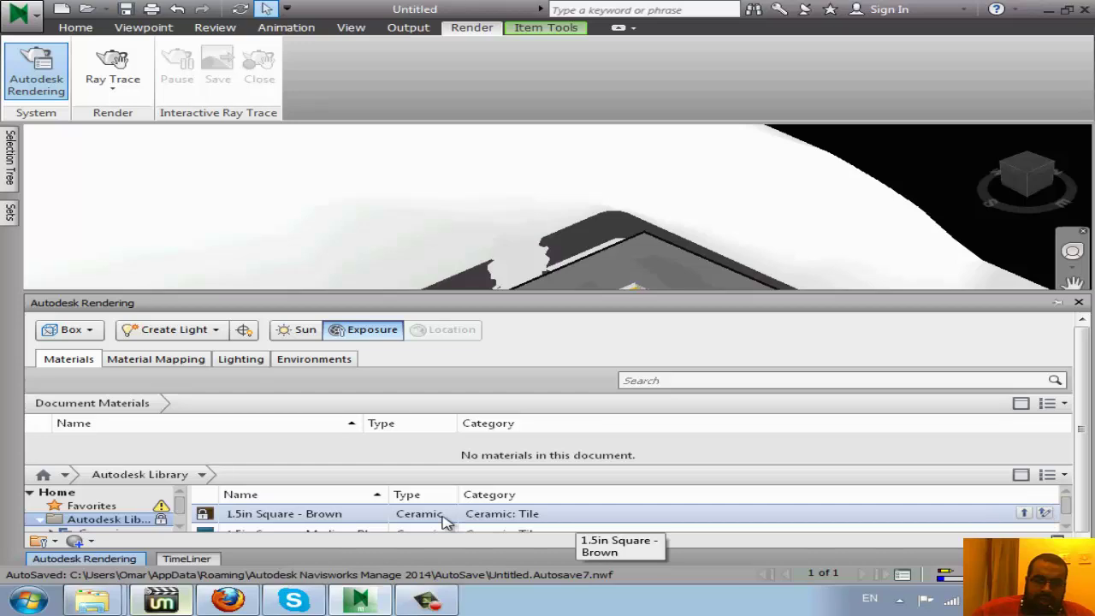
scroll(445, 523, "down", 1)
scroll(446, 521, "down", 1)
scroll(432, 530, "down", 1)
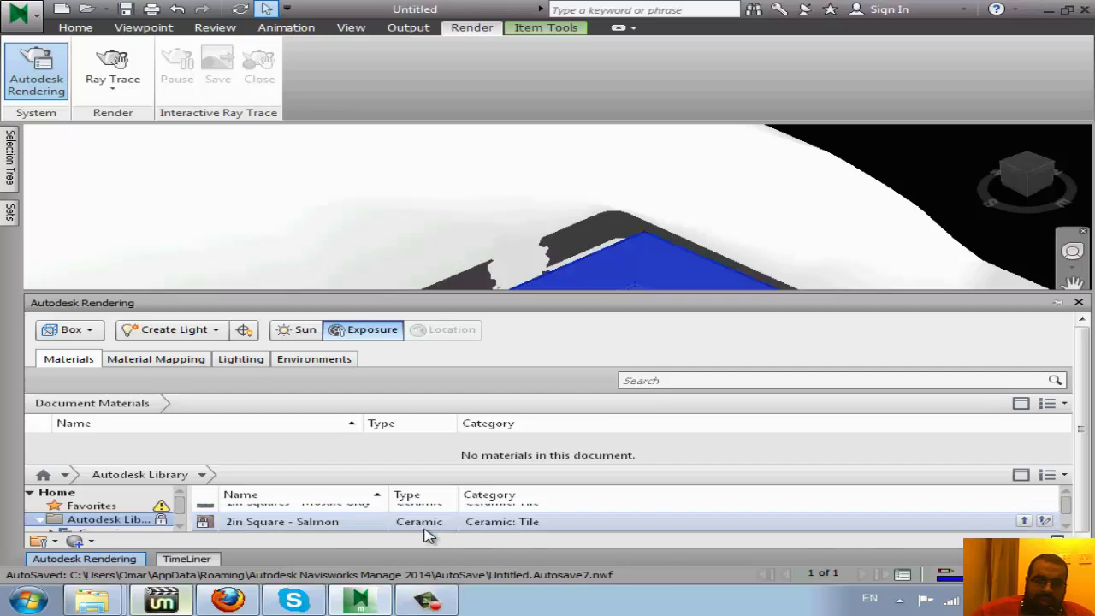
double_click(424, 528)
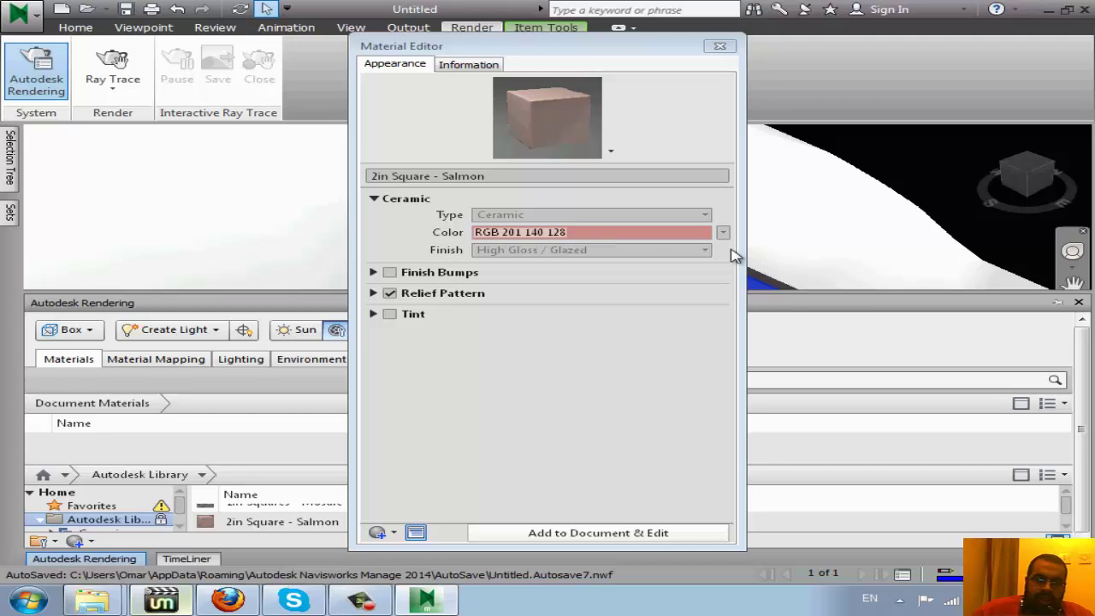
left_click(374, 274)
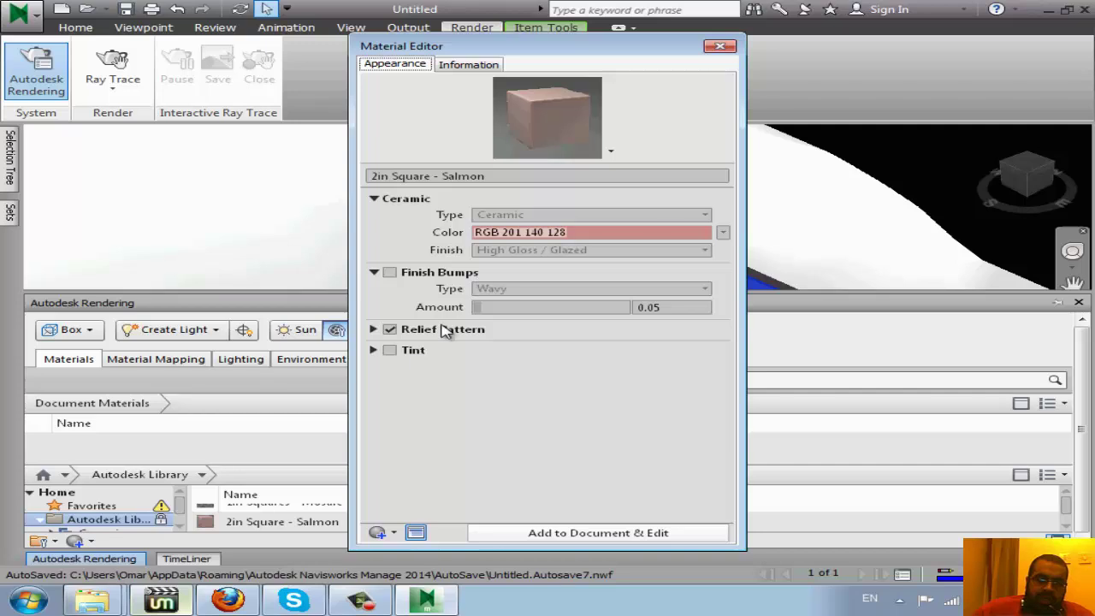
left_click(373, 352)
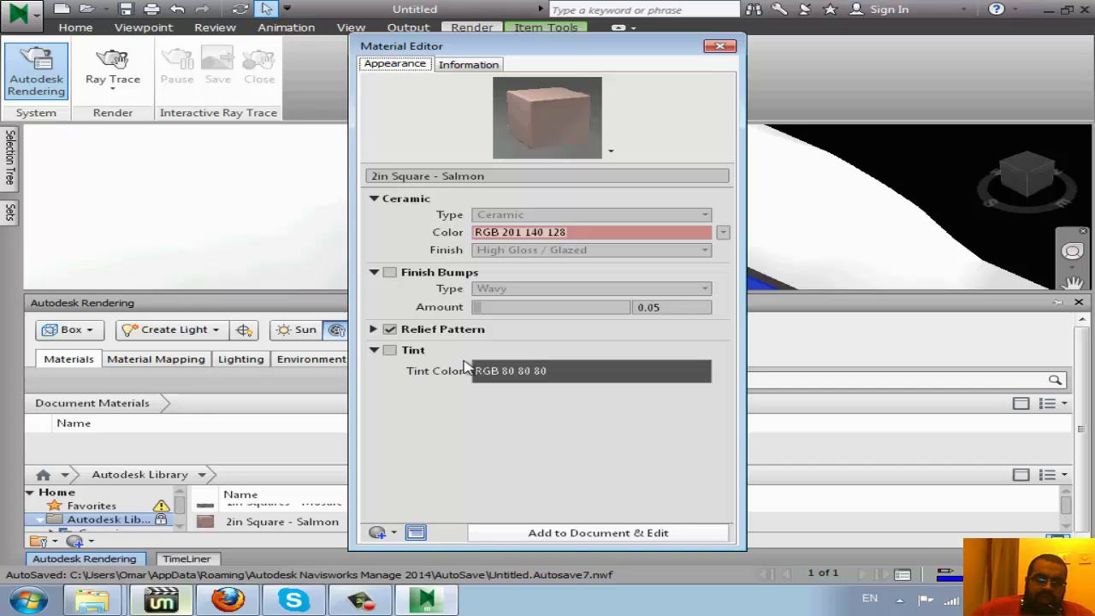
left_click(374, 330)
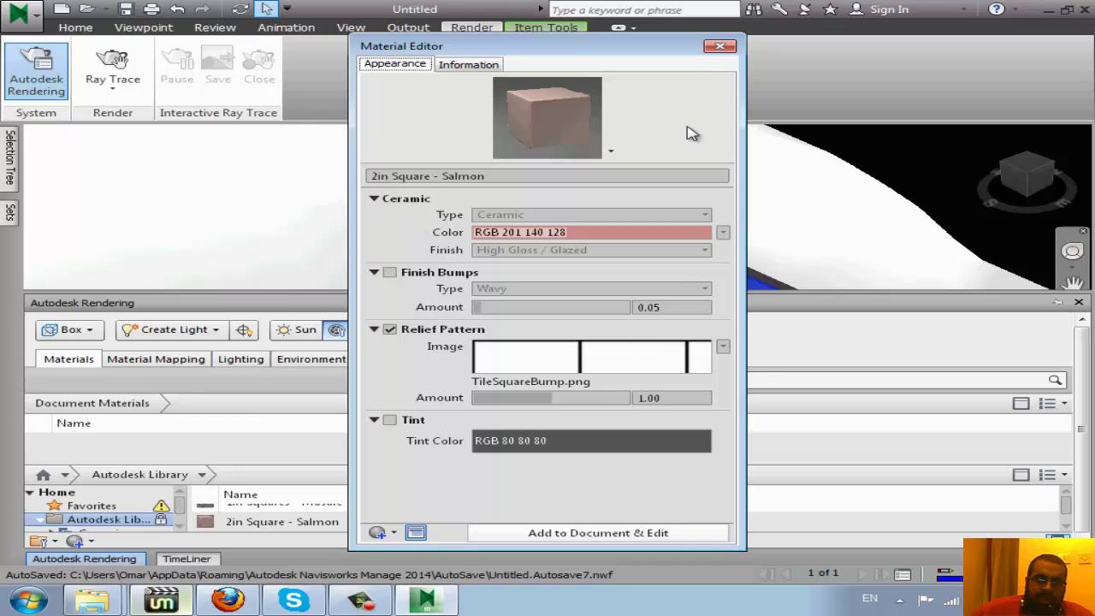
left_click(720, 47)
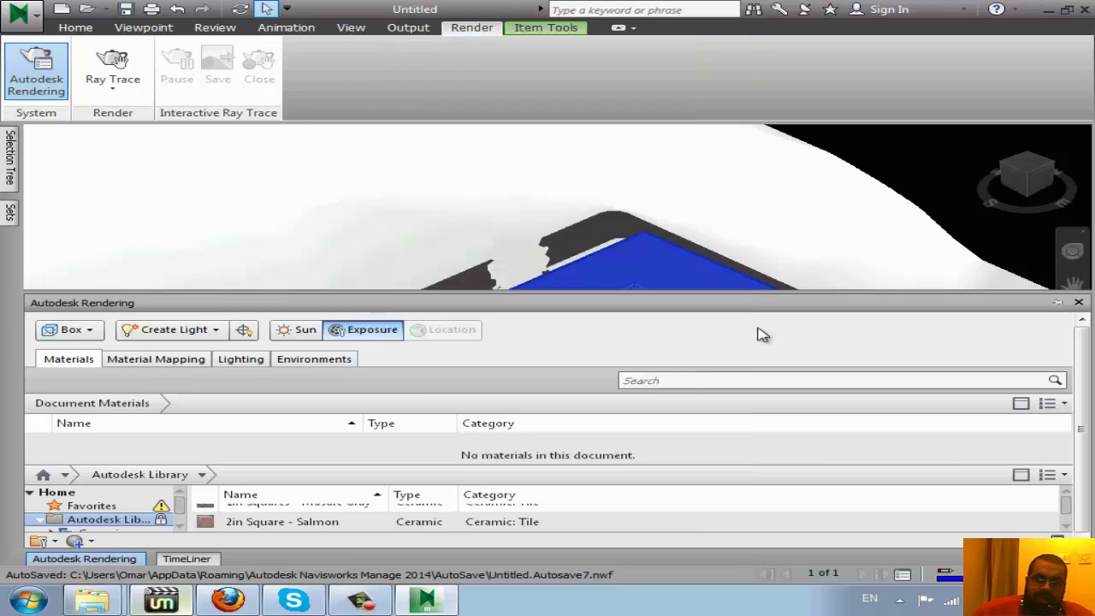
- Review the two distant lights on the Lighting tab, then close the Autodesk Rendering window
left_click(154, 362)
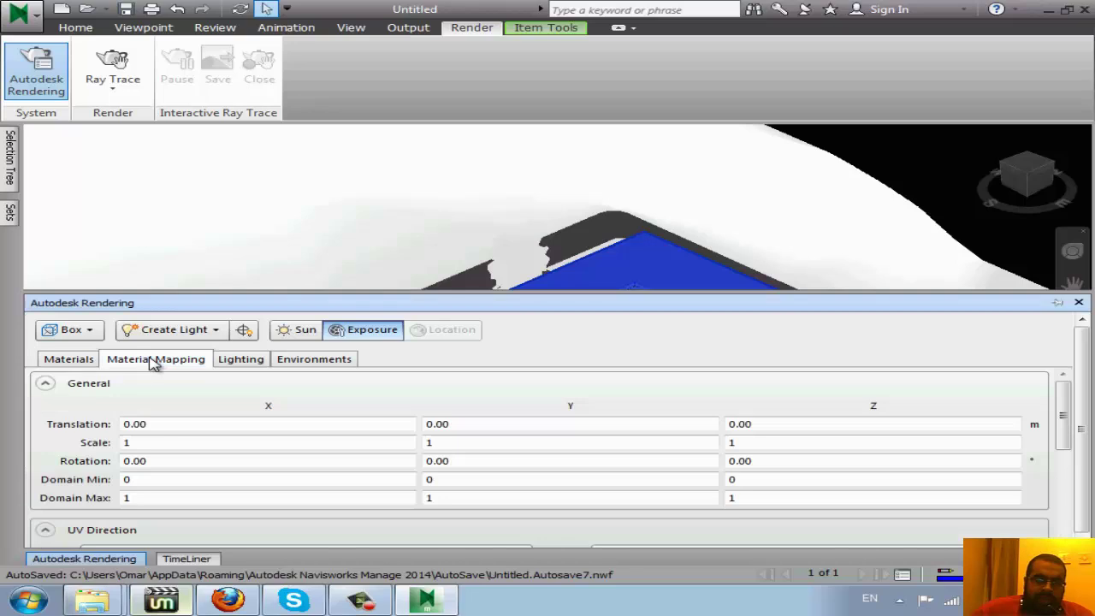
left_click(246, 368)
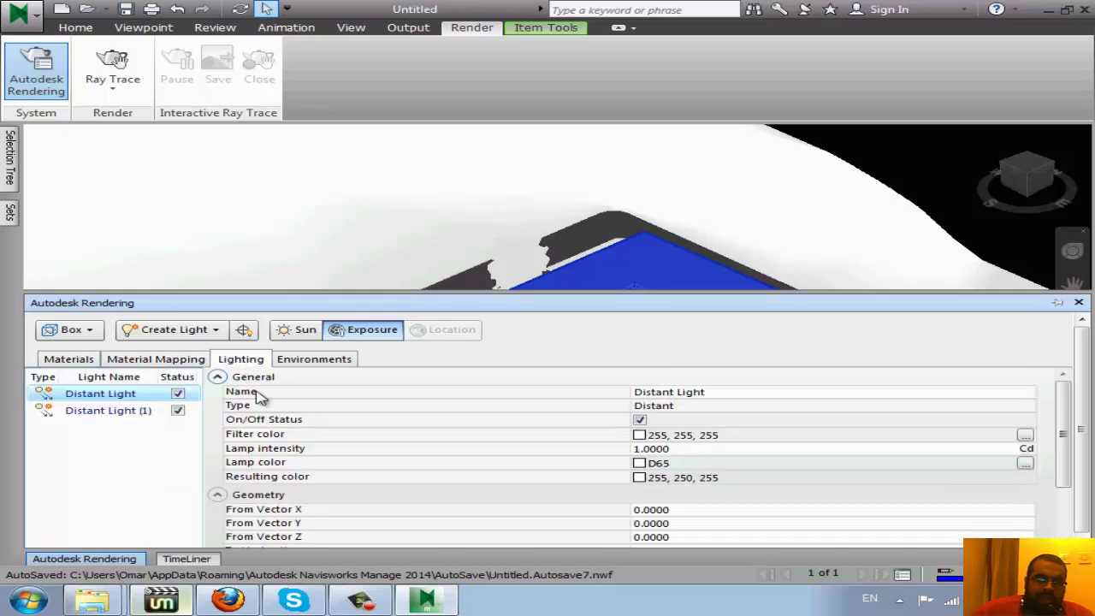
scroll(755, 147, "down", 3)
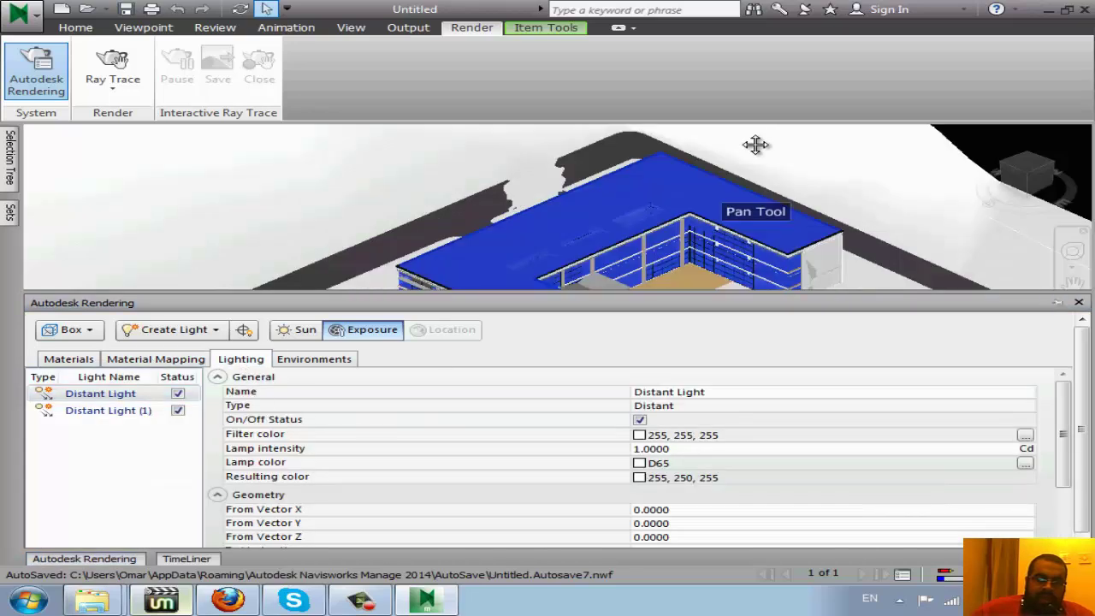
scroll(756, 149, "down", 4)
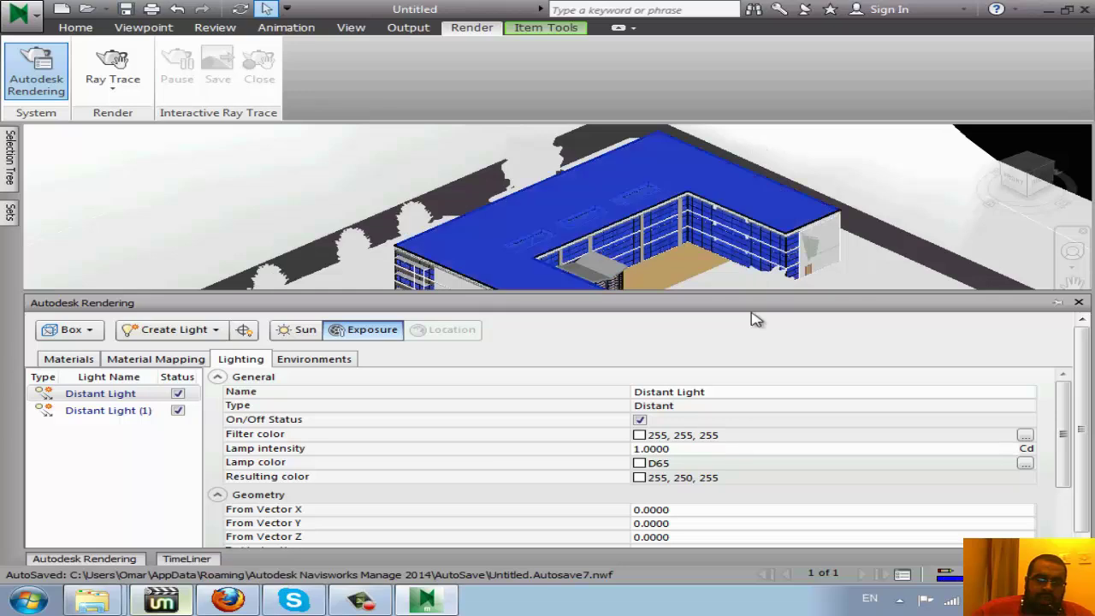
mouse_move(1030, 176)
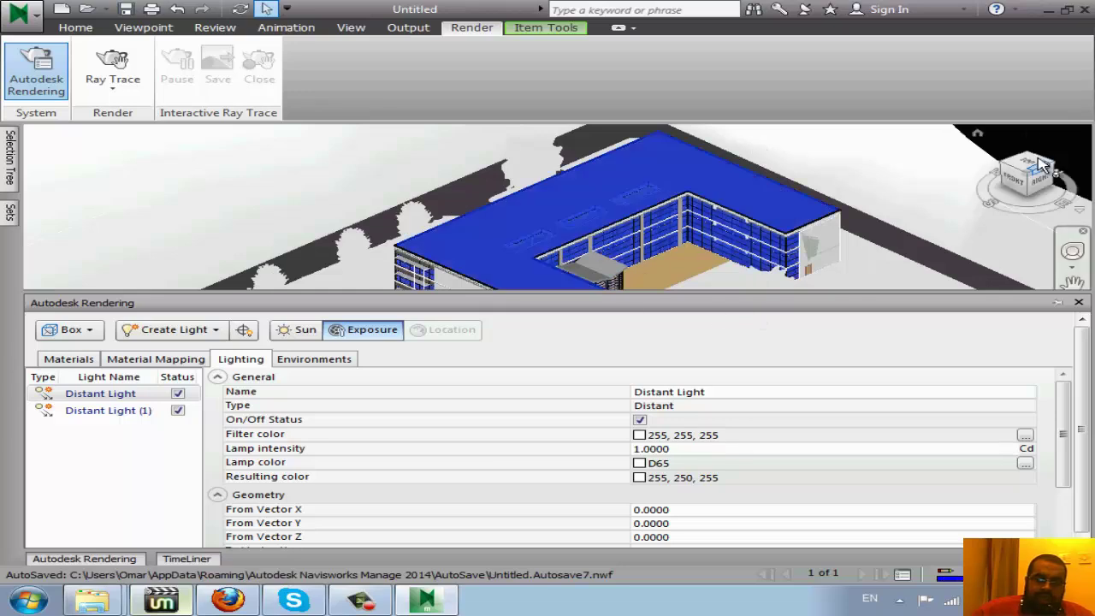
left_click(1068, 141)
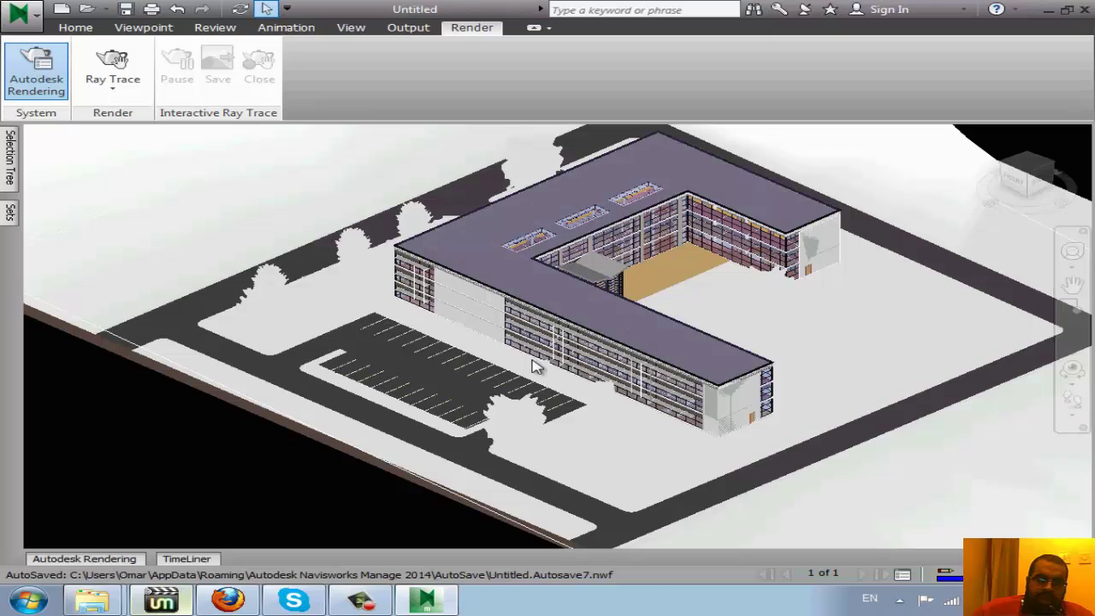
- Add a 1500 Cd halogen point light in the courtyard and switch the Sun on
left_click(112, 556)
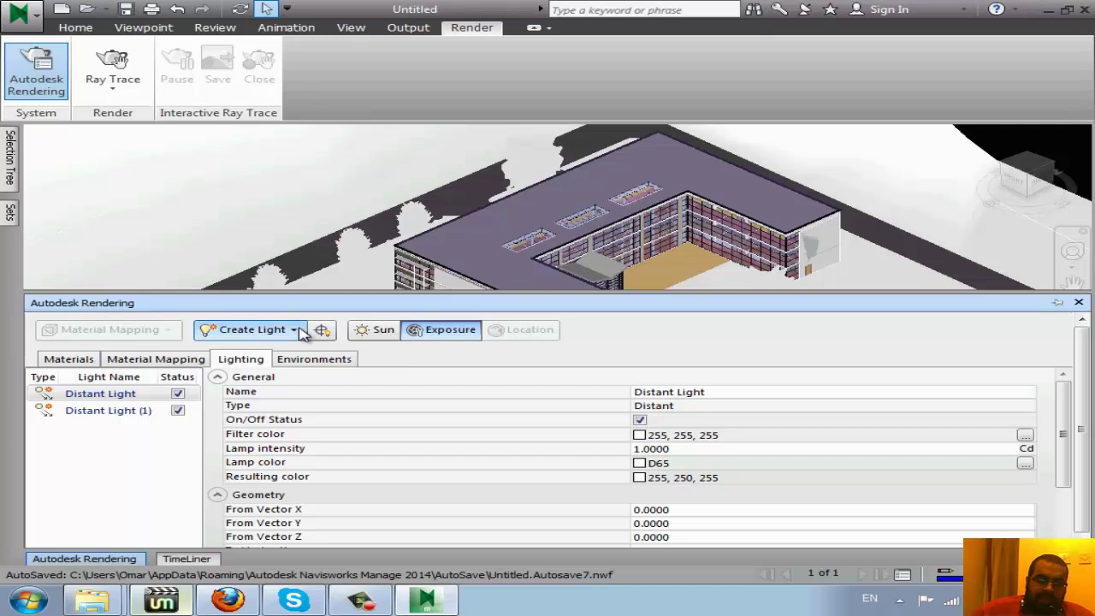
left_click(293, 329)
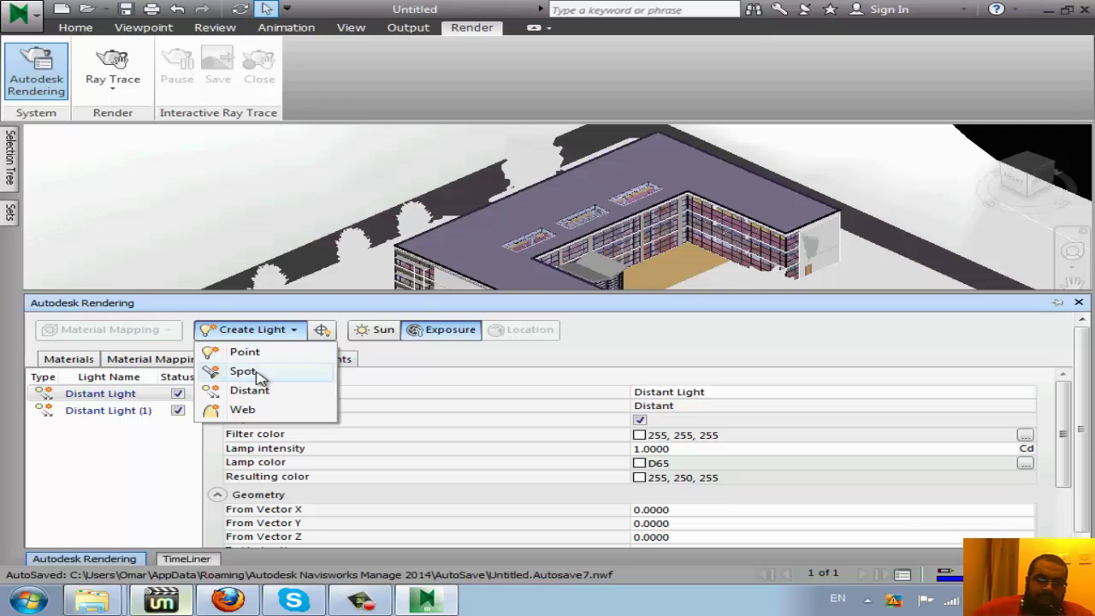
left_click(248, 359)
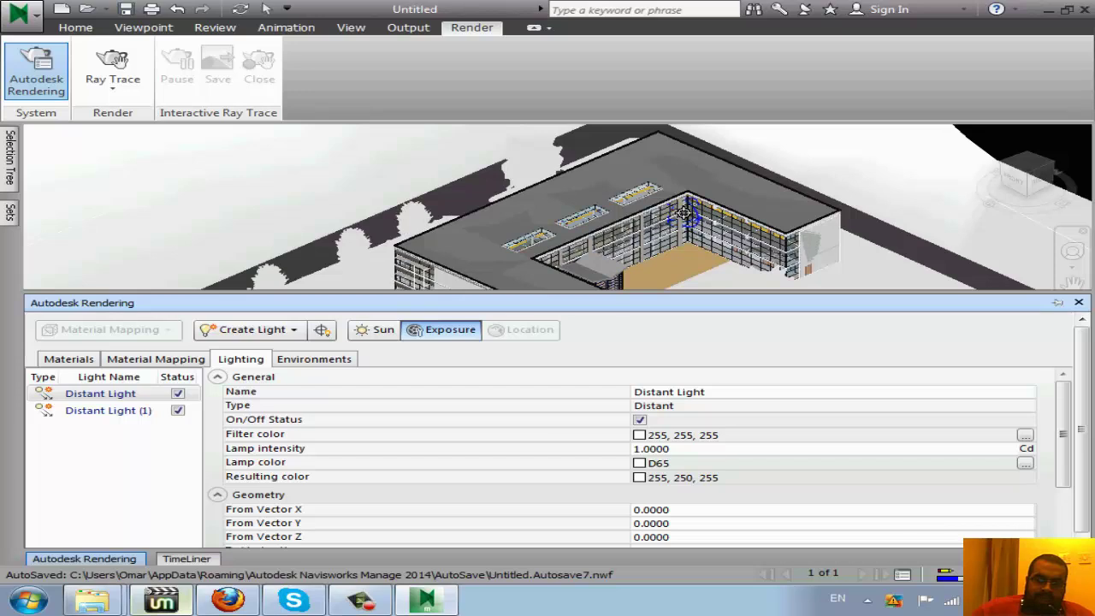
left_click(678, 261)
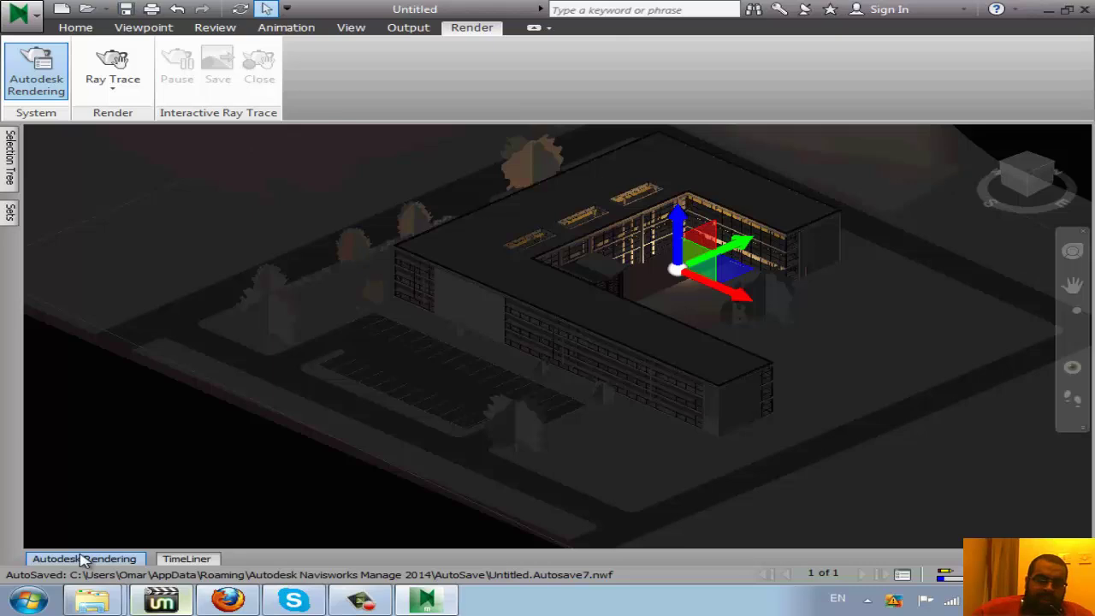
left_click(137, 558)
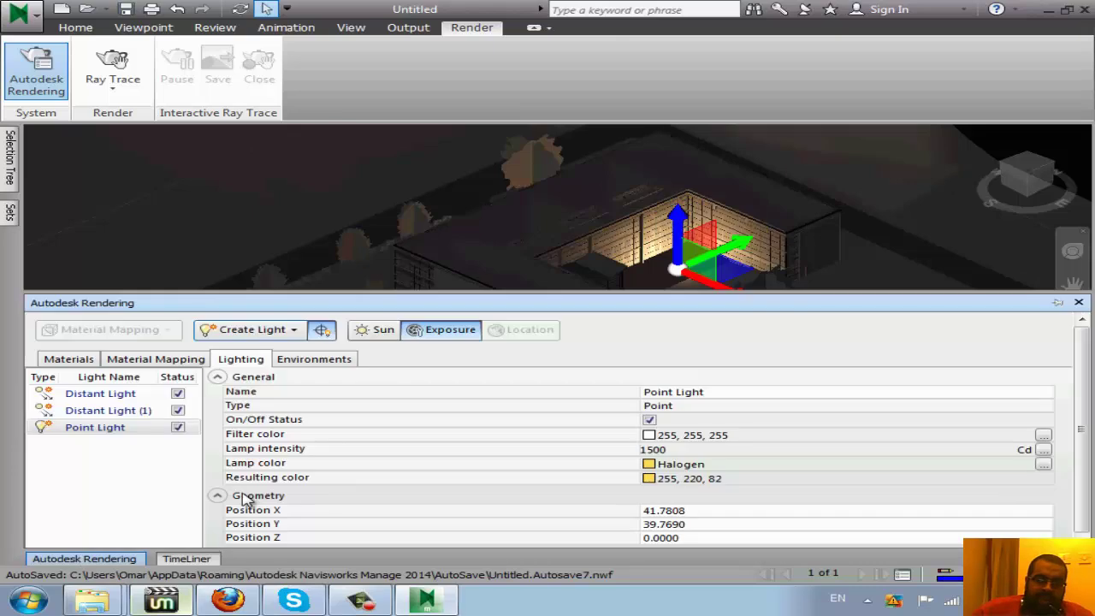
left_click(382, 336)
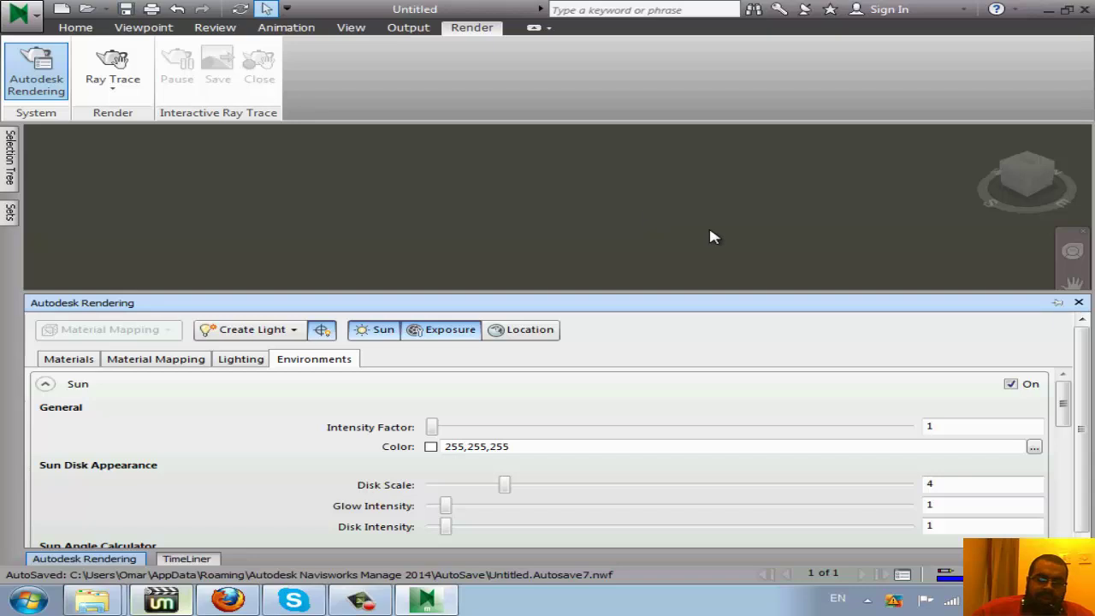
- Turn on exposure control, zoom out to the whole building, and show the Sun settings at intensity factor 1
left_click(462, 329)
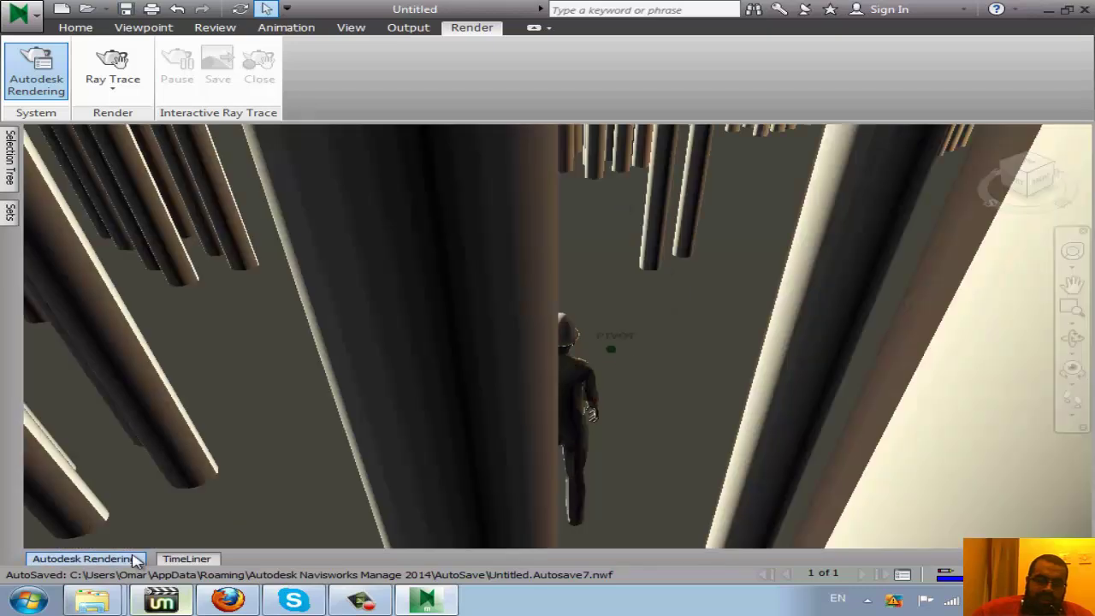
left_click(136, 561)
scroll(715, 213, "down", 3)
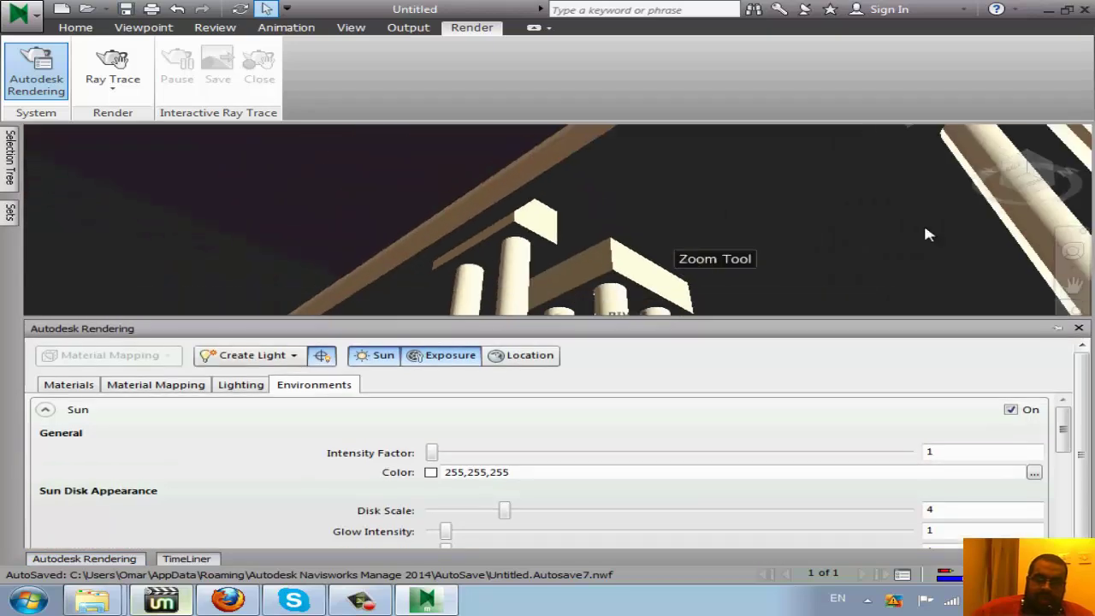
scroll(1031, 166, "down", 3)
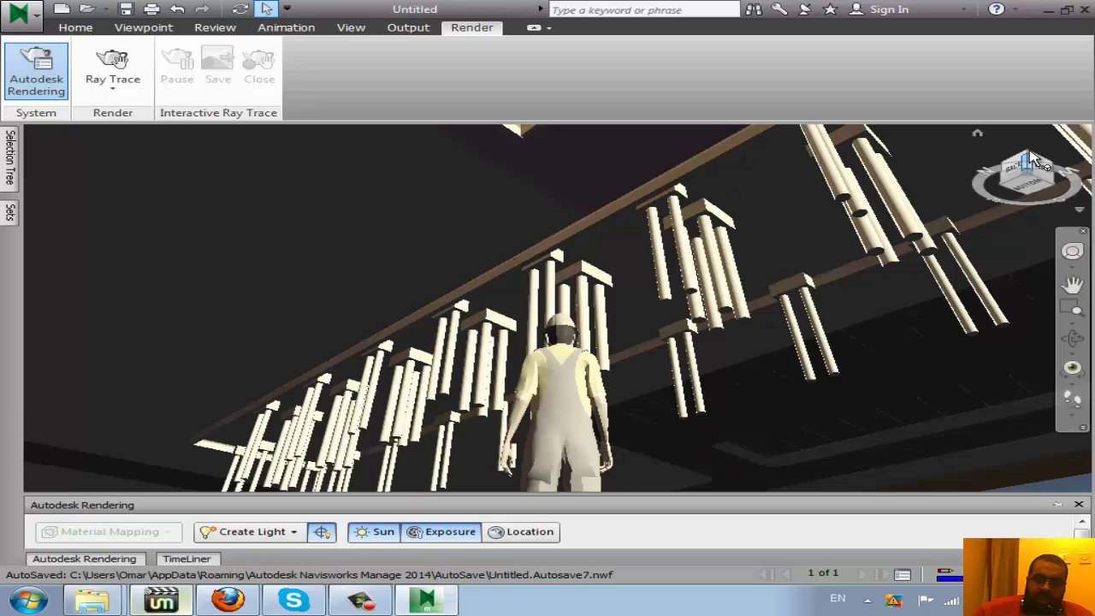
scroll(650, 315, "down", 3)
scroll(650, 315, "down", 3)
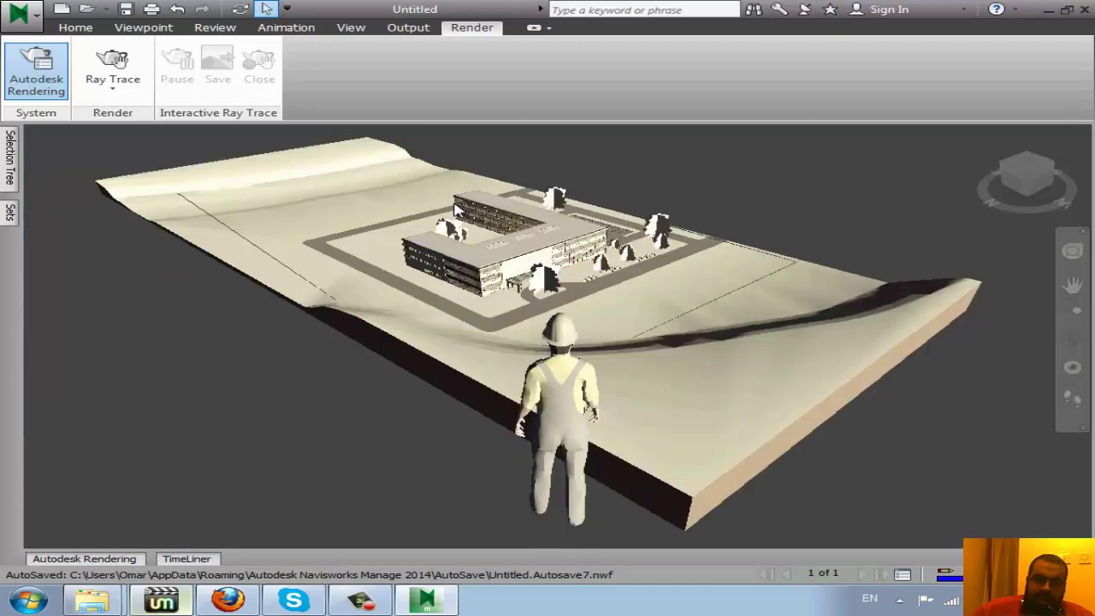
scroll(484, 284, "up", 3)
scroll(484, 284, "up", 2)
scroll(485, 284, "down", 3)
scroll(514, 359, "up", 2)
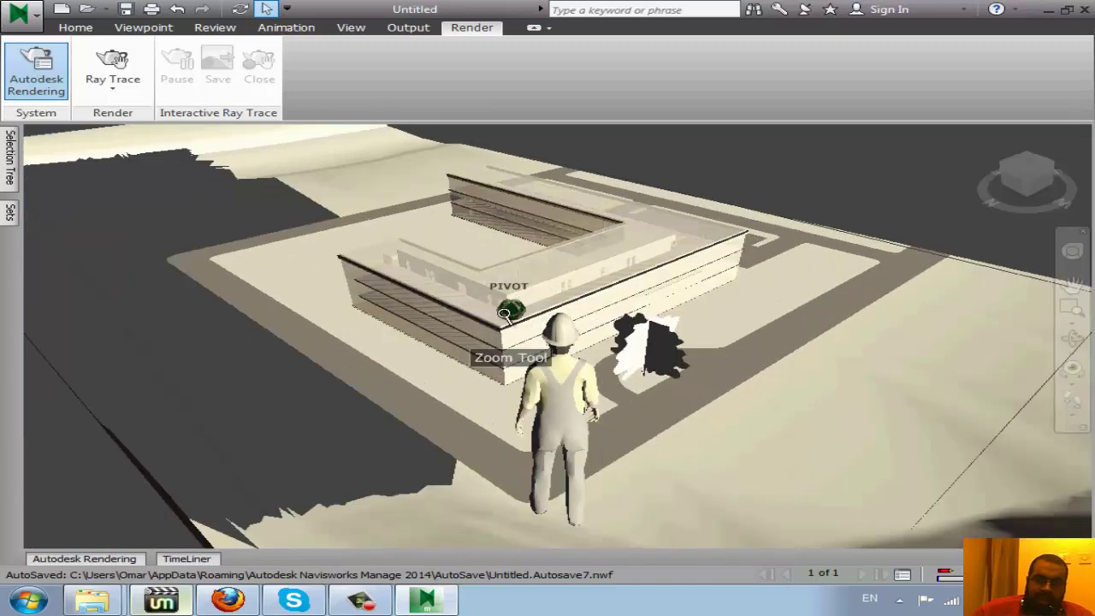
scroll(514, 359, "down", 2)
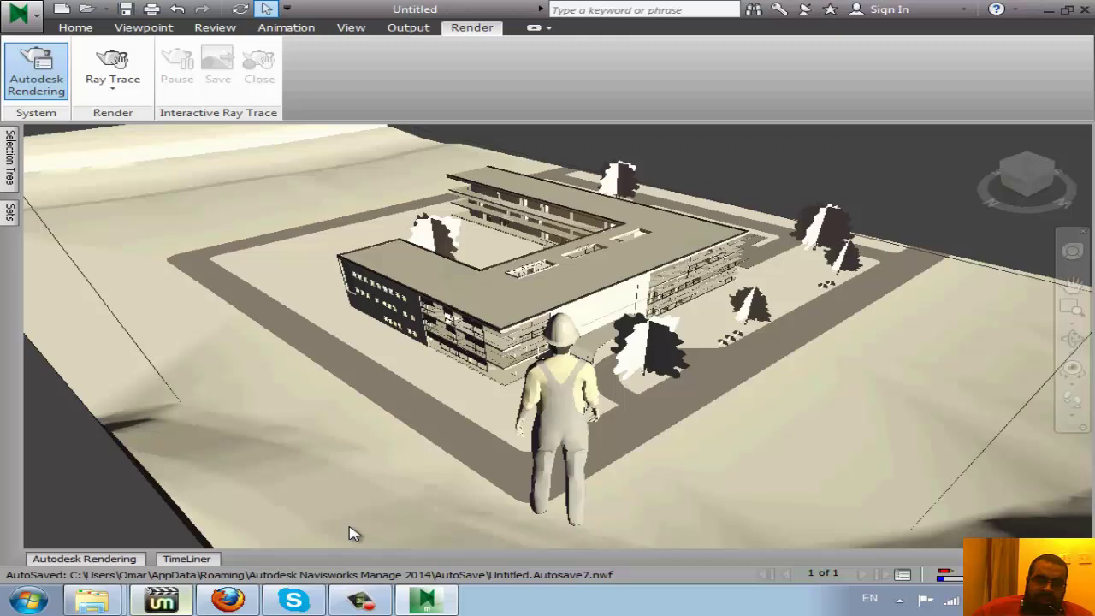
left_click(123, 560)
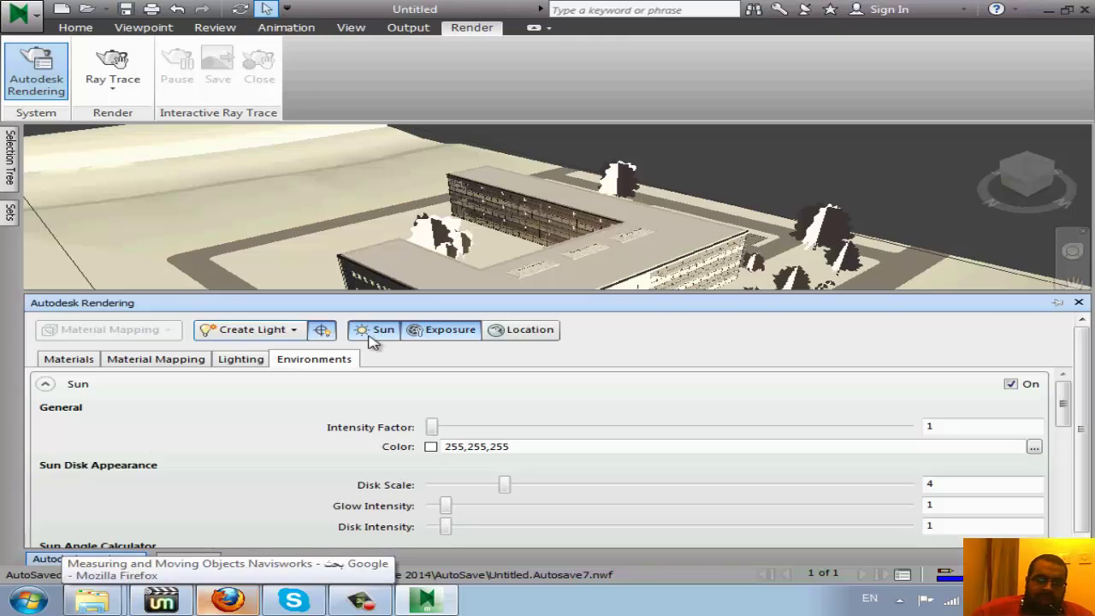
- Switch the Sun off so the building and trees sit in dim darkness
left_click(298, 335)
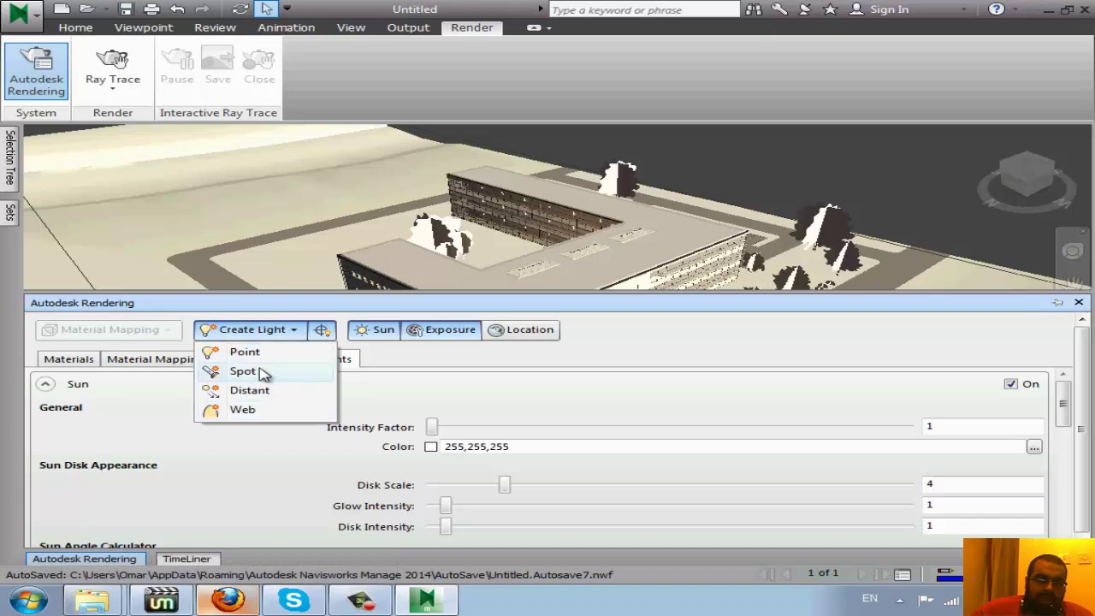
left_click(608, 355)
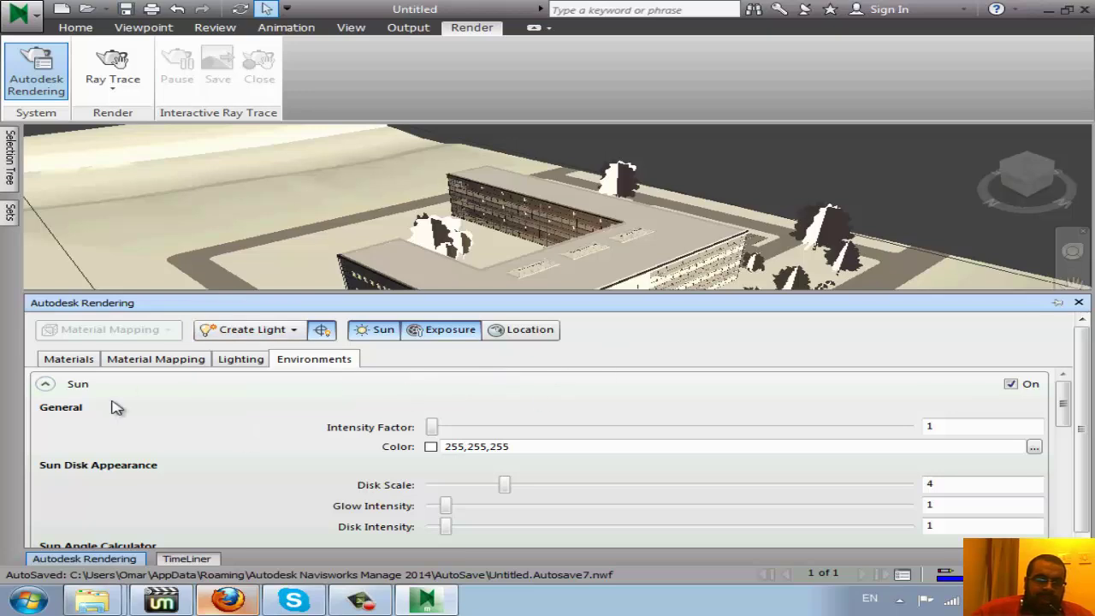
left_click(376, 330)
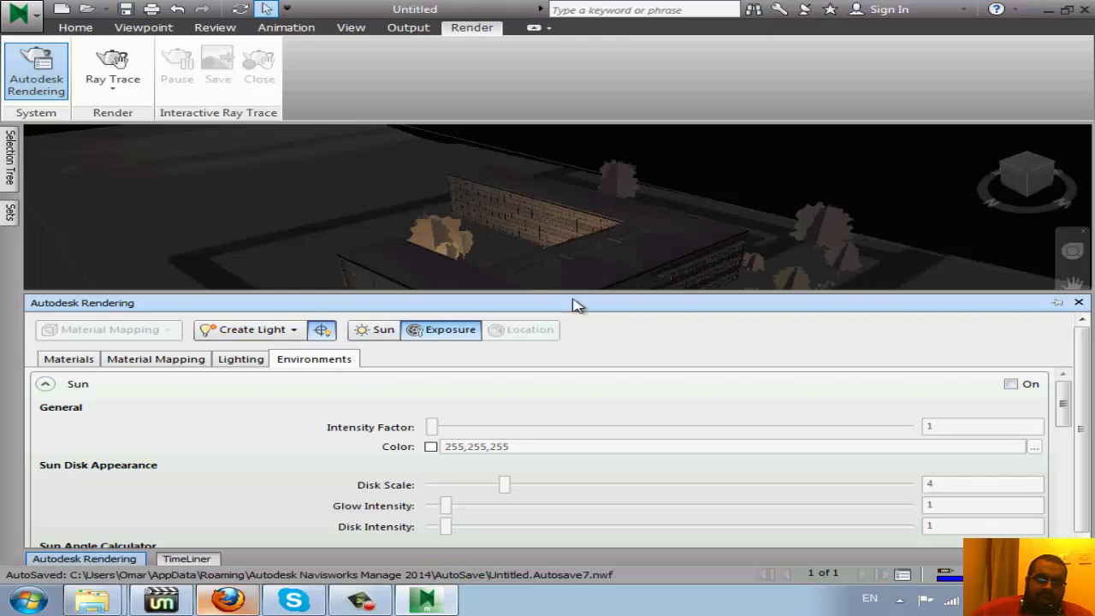
left_click(257, 334)
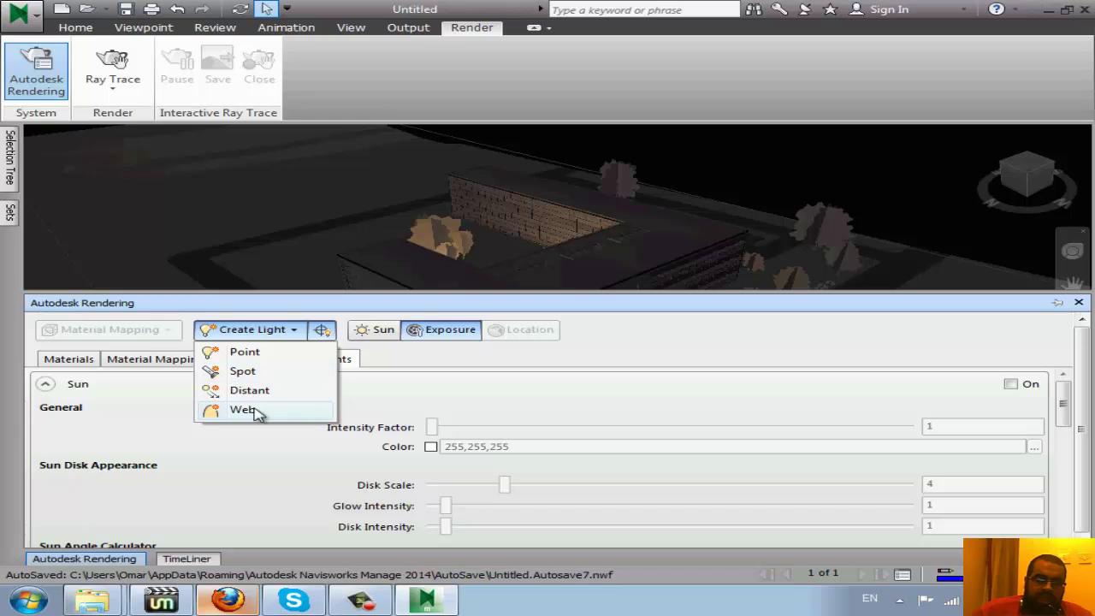
- Place a second 1500 Cd halogen point light, Point Light (1), on the roof by the courtyard
left_click(245, 352)
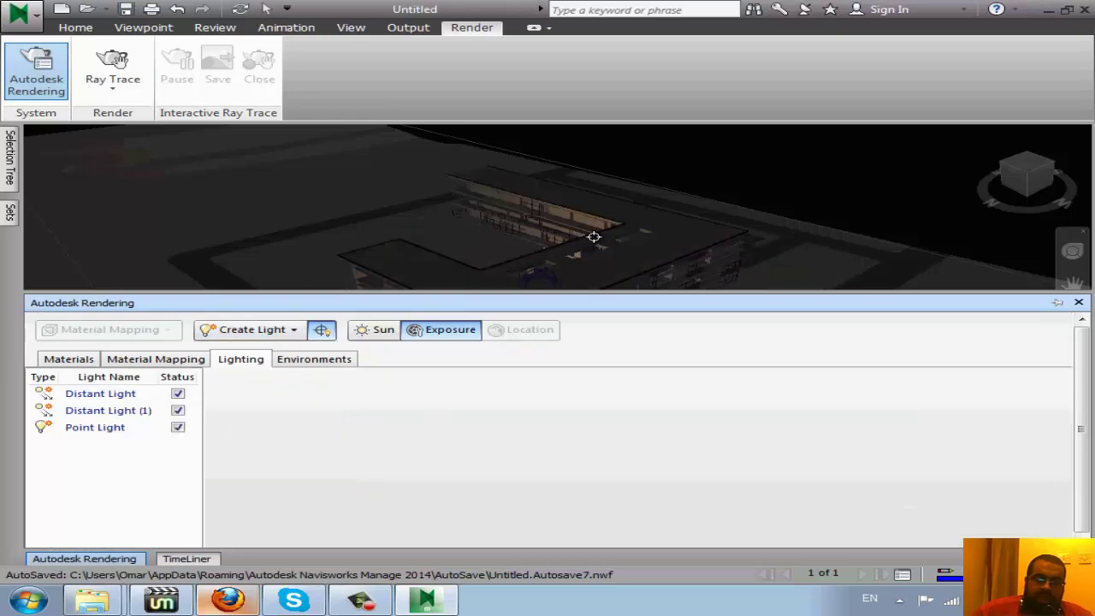
left_click(653, 230)
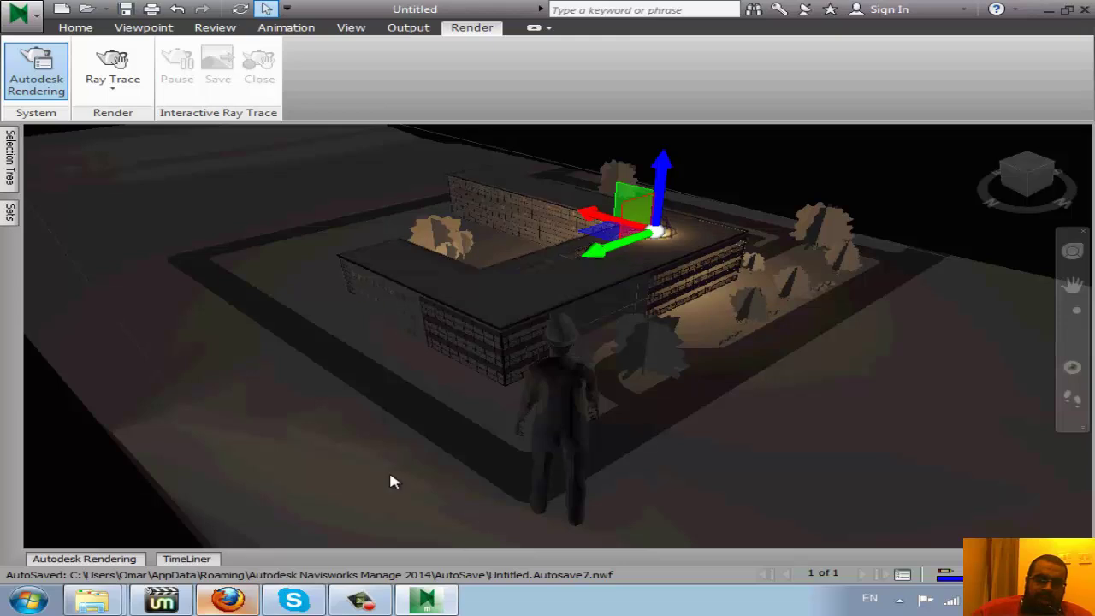
left_click(86, 562)
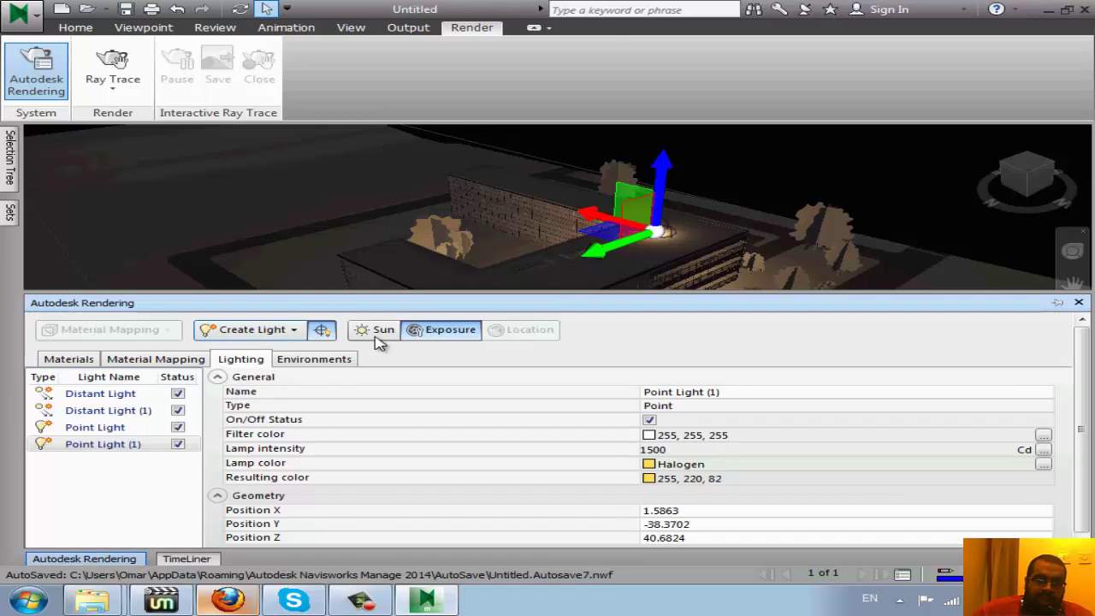
left_click(10, 158)
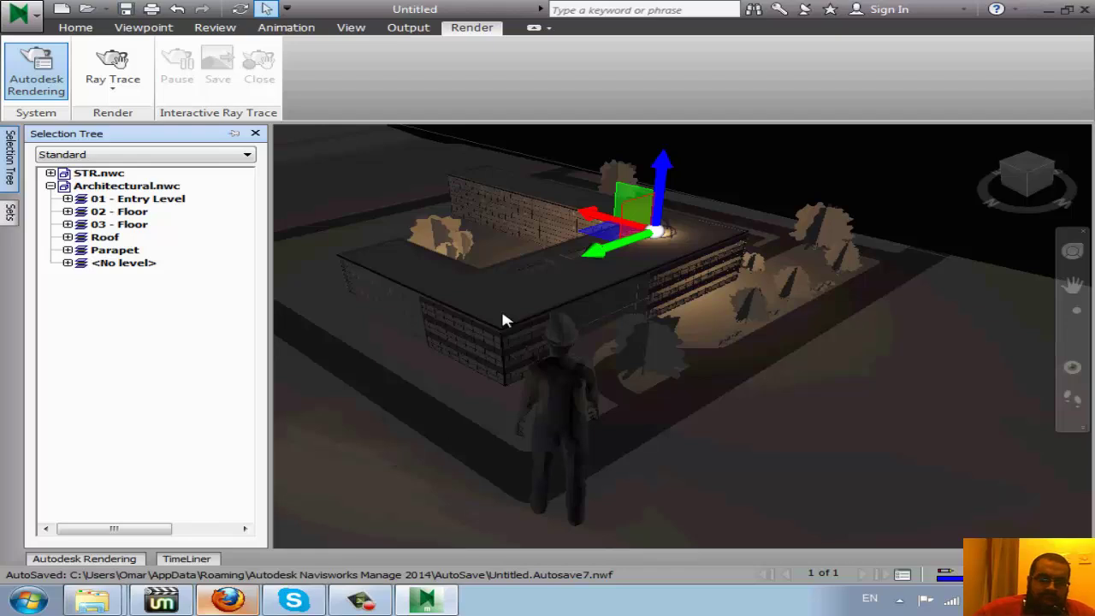
left_click(122, 562)
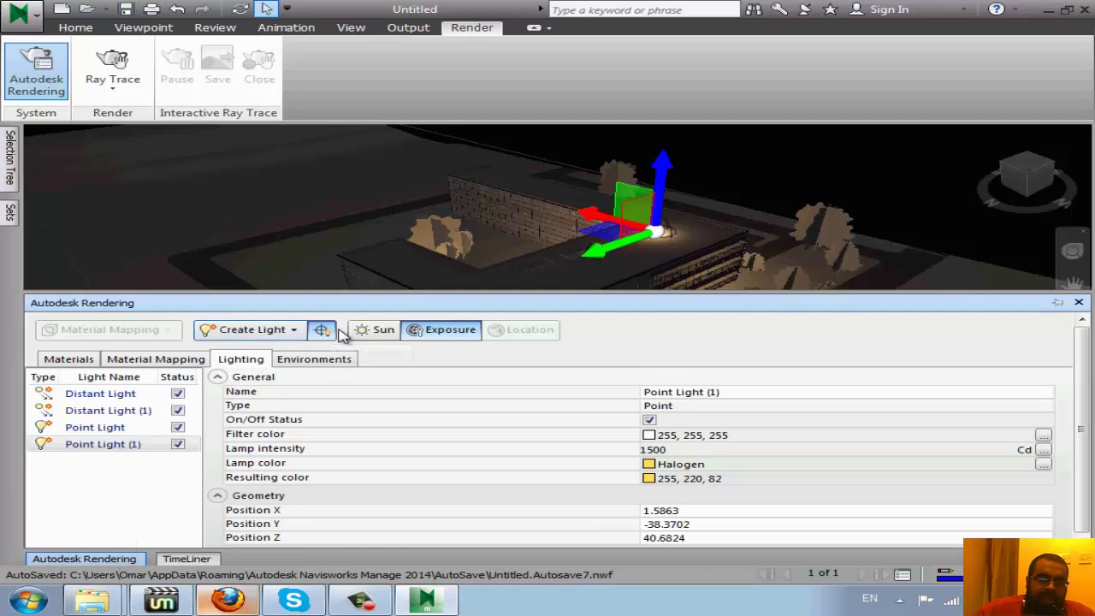
left_click(330, 365)
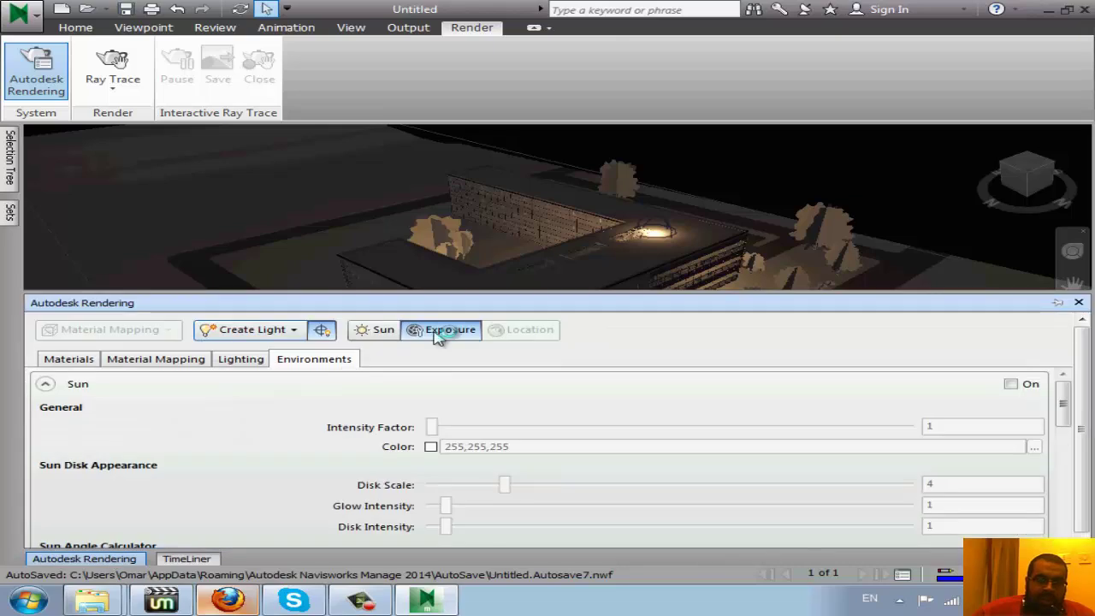
- Keep the Sun off after toggling it, and enable Render Sky Illumination
scroll(316, 421, "down", 3)
scroll(315, 422, "up", 3)
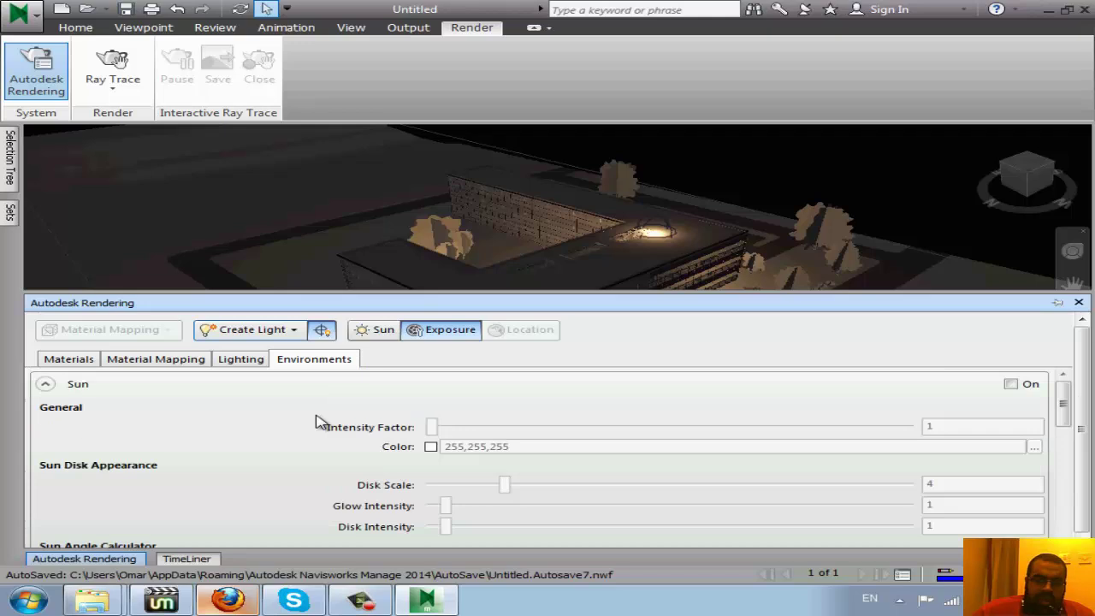
left_click(1030, 386)
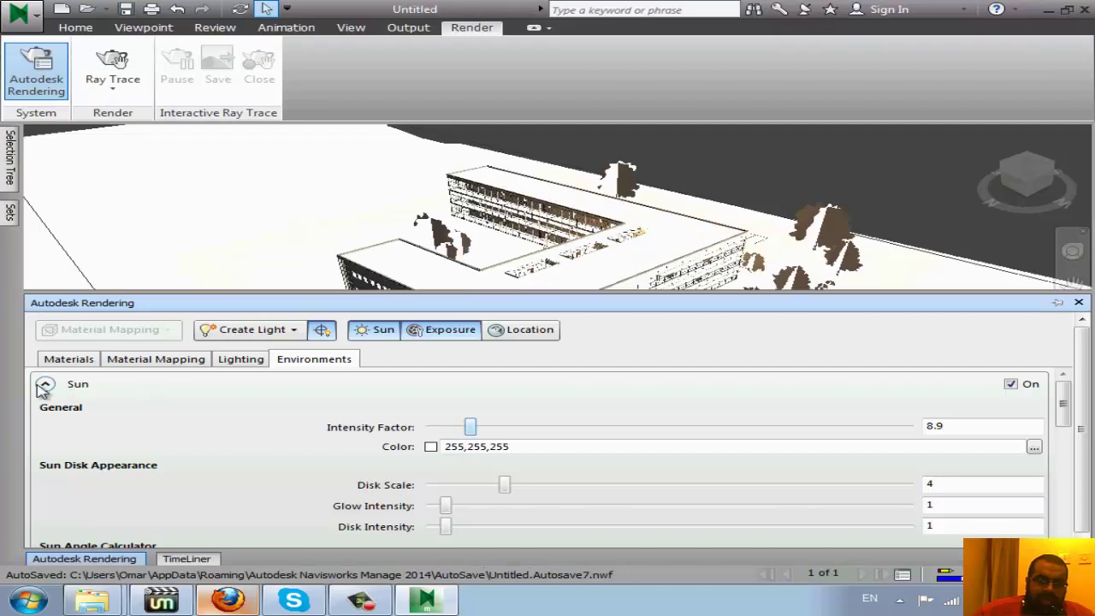
left_click(45, 386)
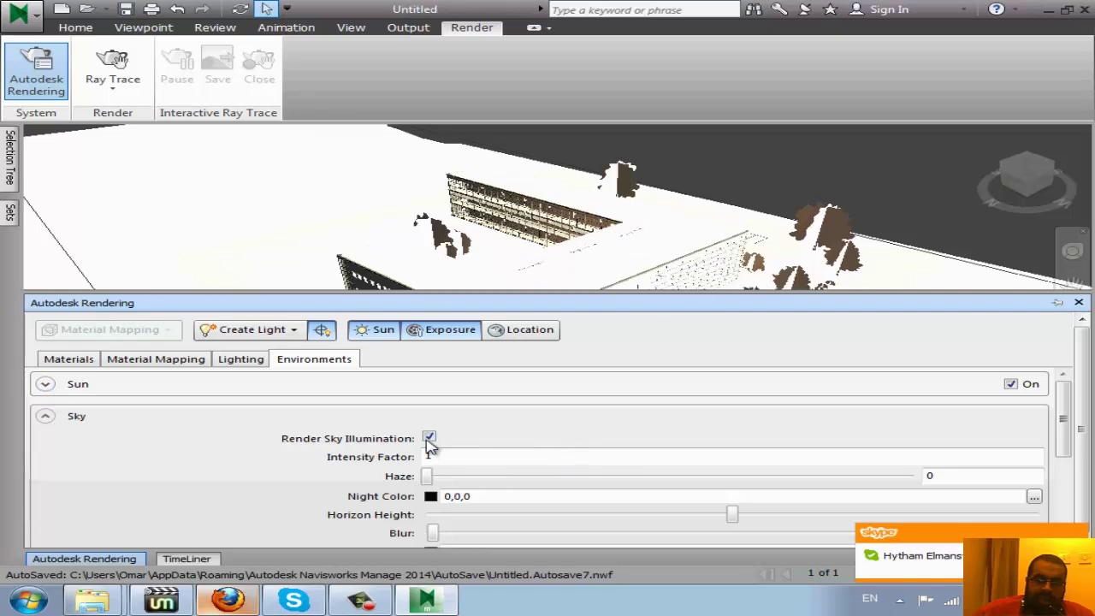
left_click(1011, 384)
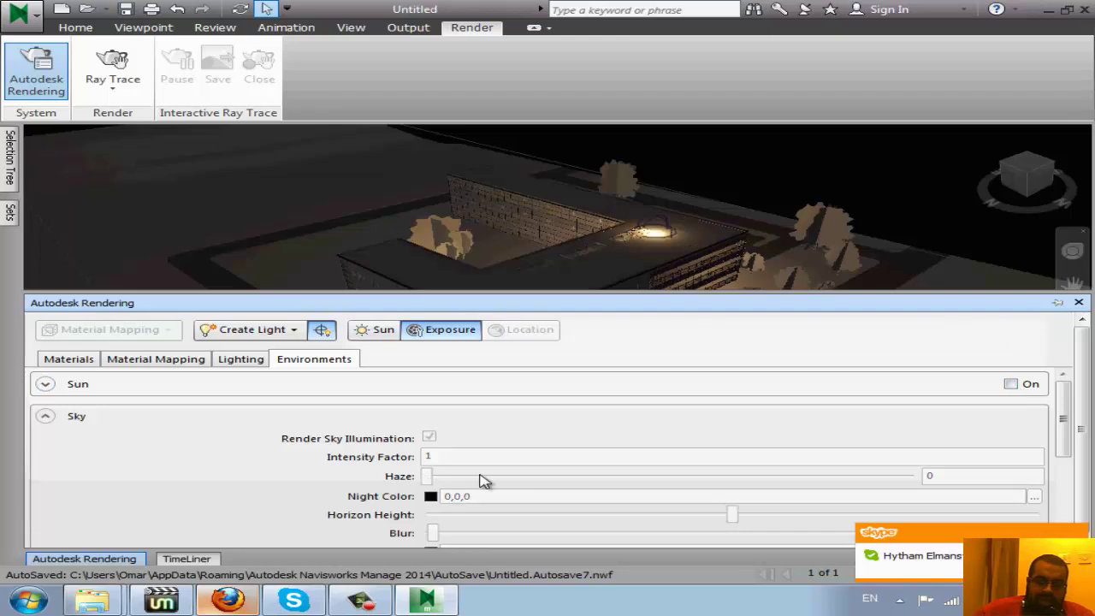
scroll(196, 458, "down", 3)
scroll(197, 460, "down", 2)
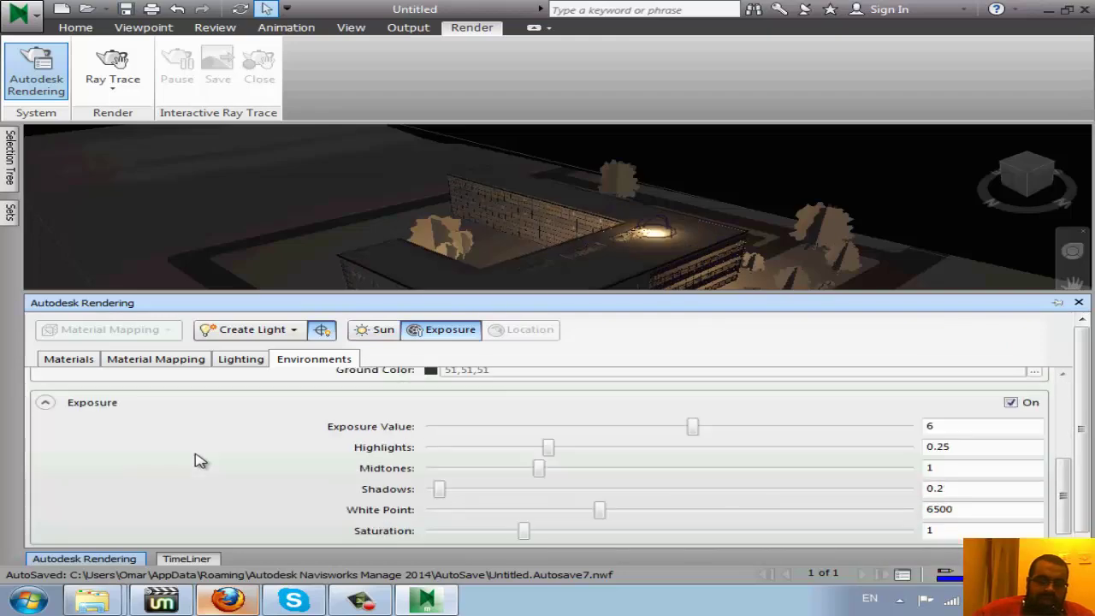
scroll(177, 445, "up", 4)
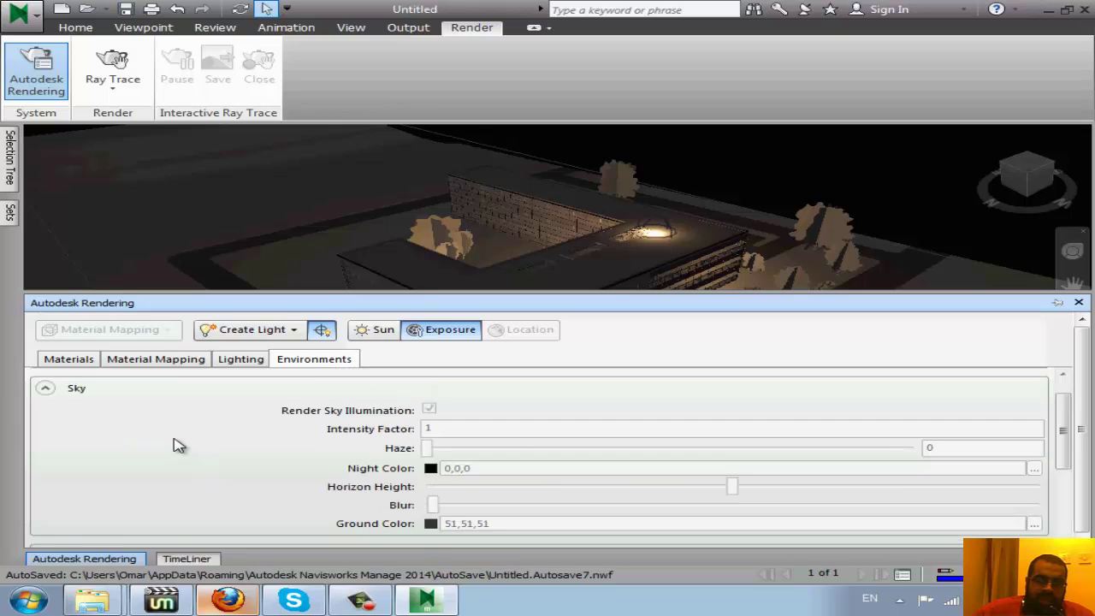
scroll(557, 479, "up", 1)
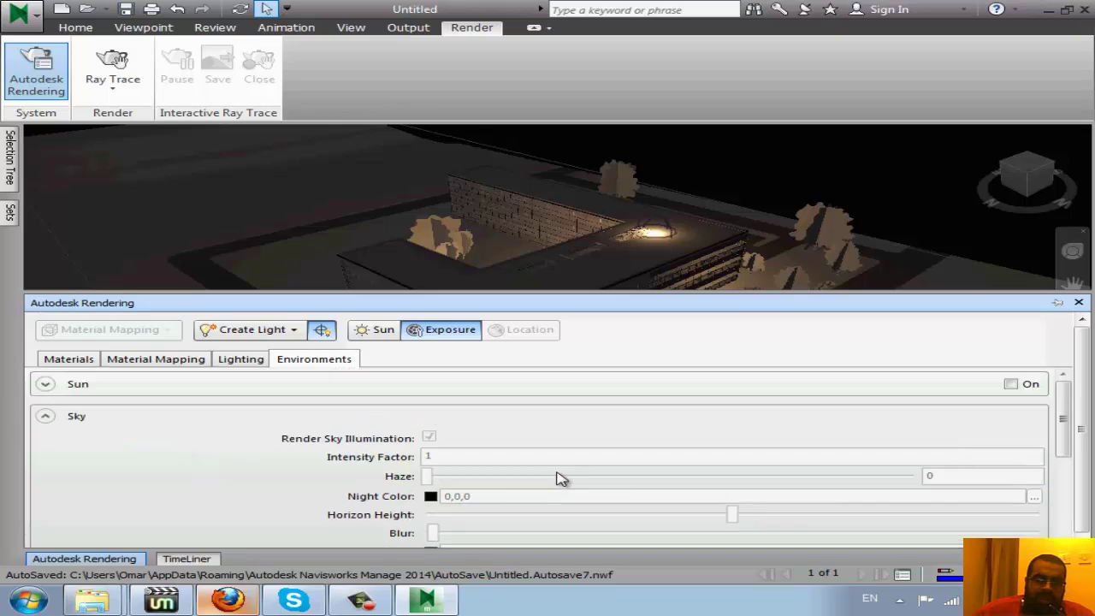
left_click(429, 438)
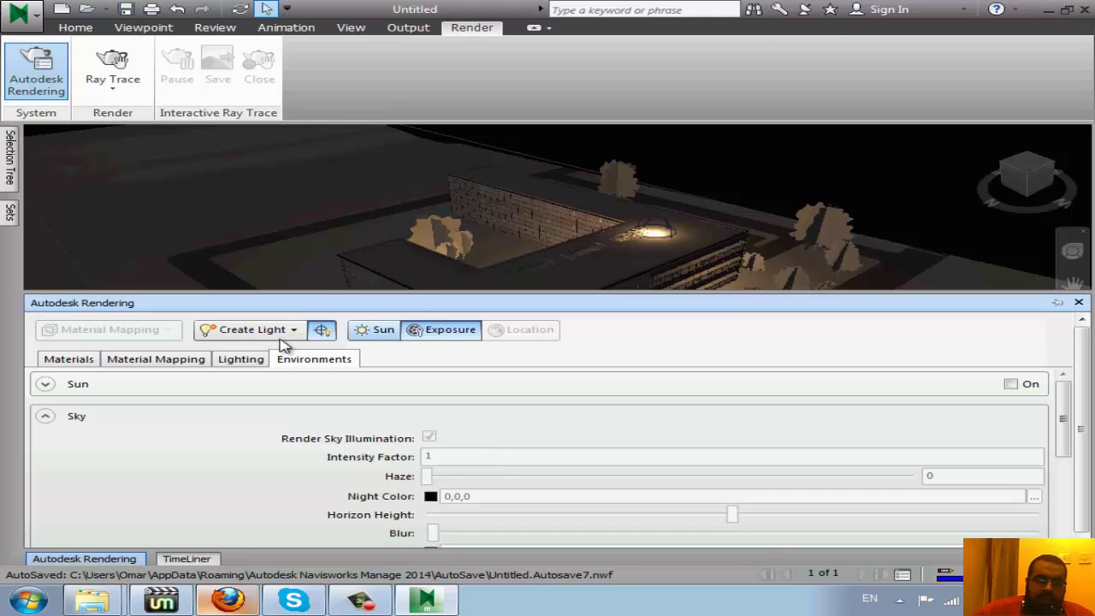
- Pin the Autodesk Rendering panel to auto-hide and slide it back out to the Materials library
left_click(254, 366)
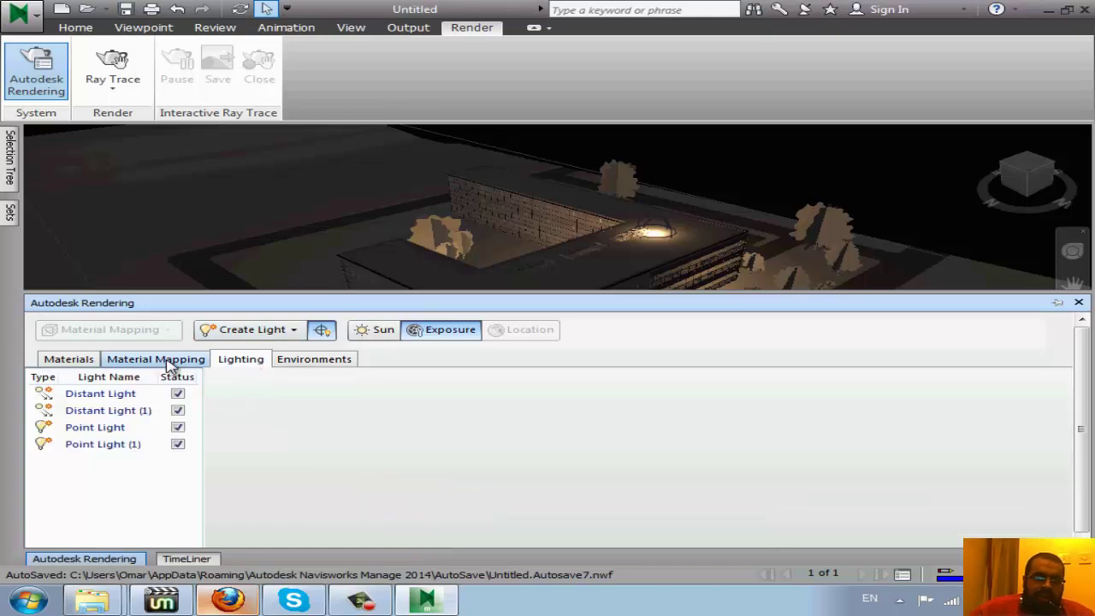
left_click(80, 364)
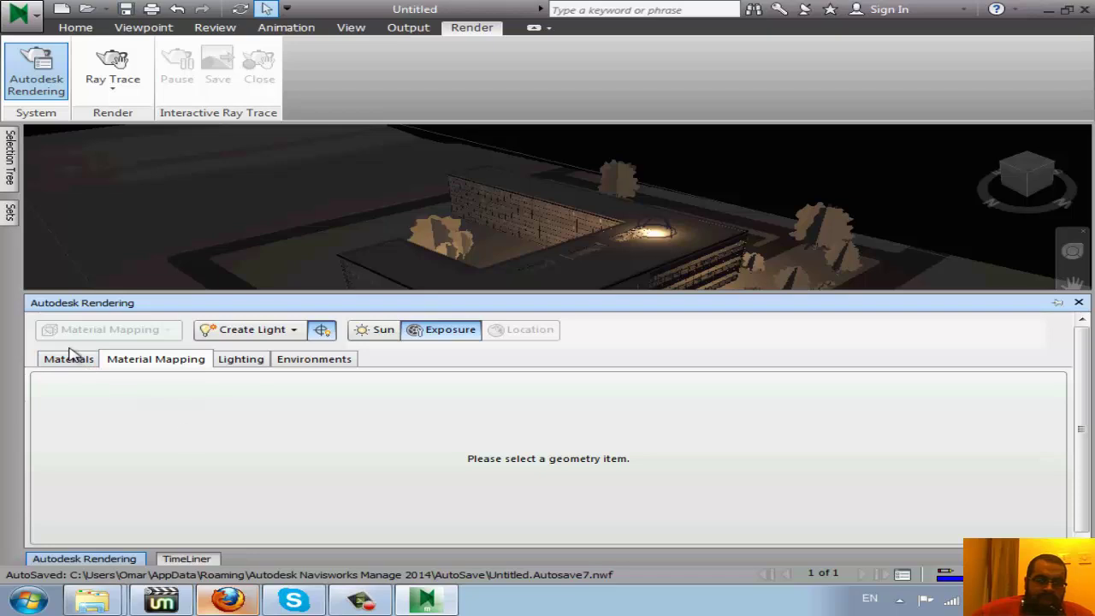
left_click(76, 363)
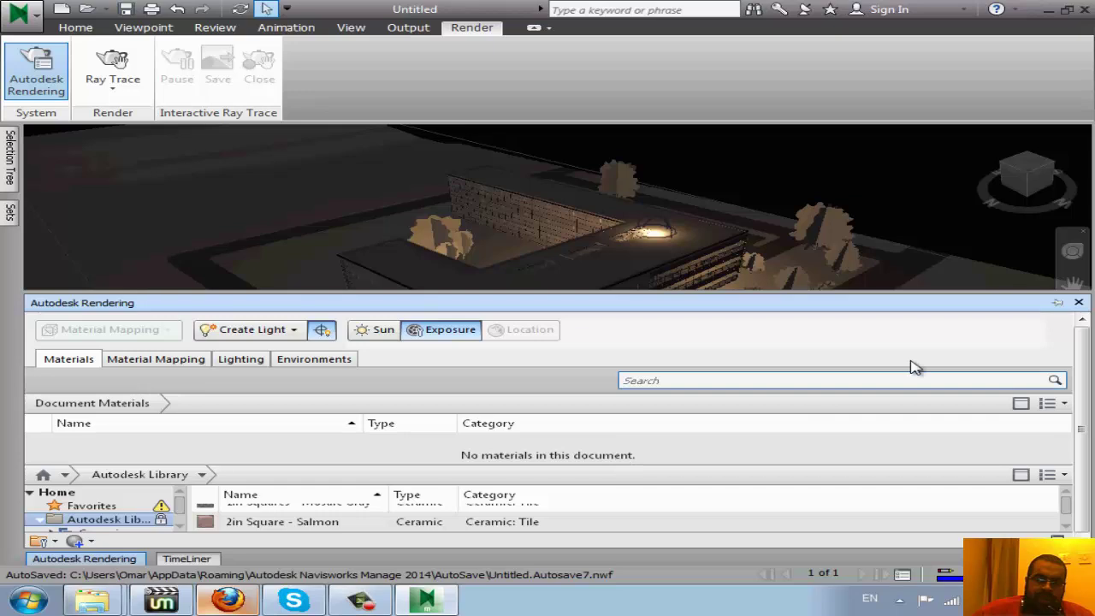
left_click(1057, 304)
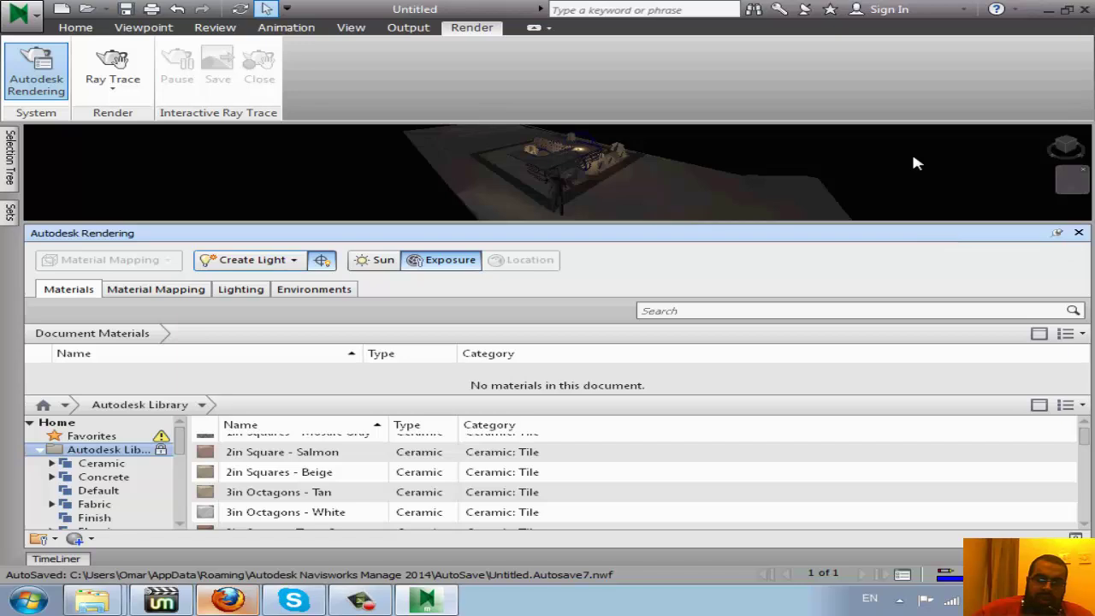
left_click(1057, 232)
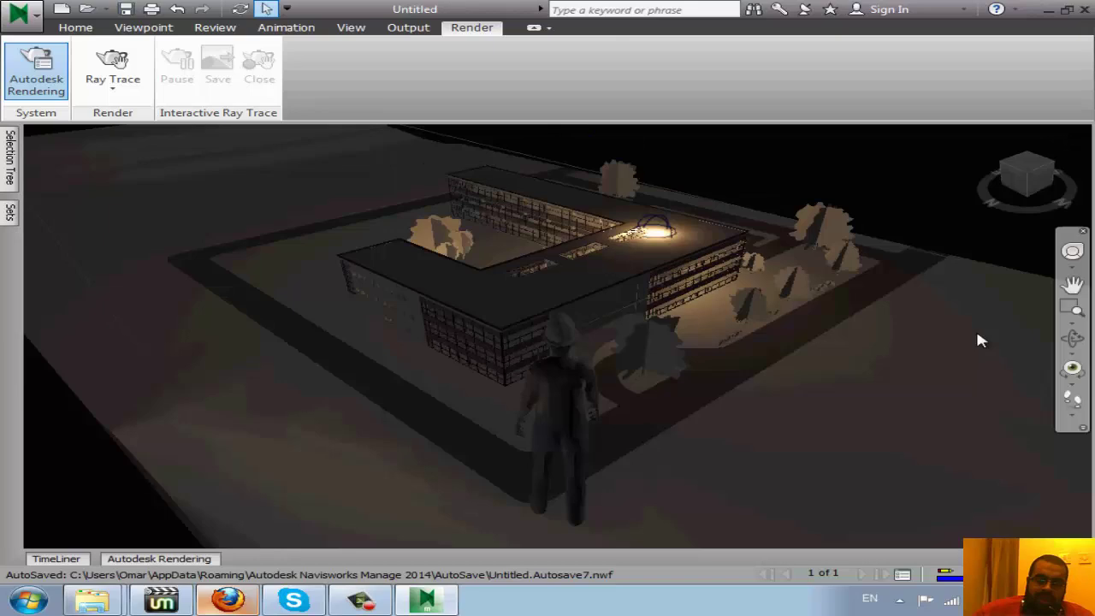
left_click(154, 558)
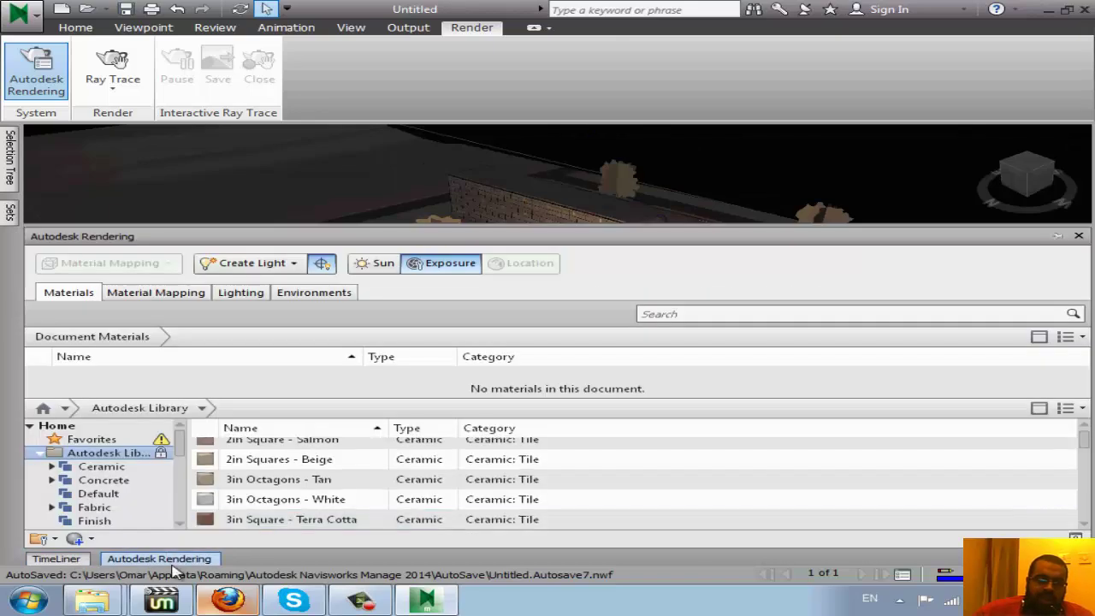
left_click(57, 559)
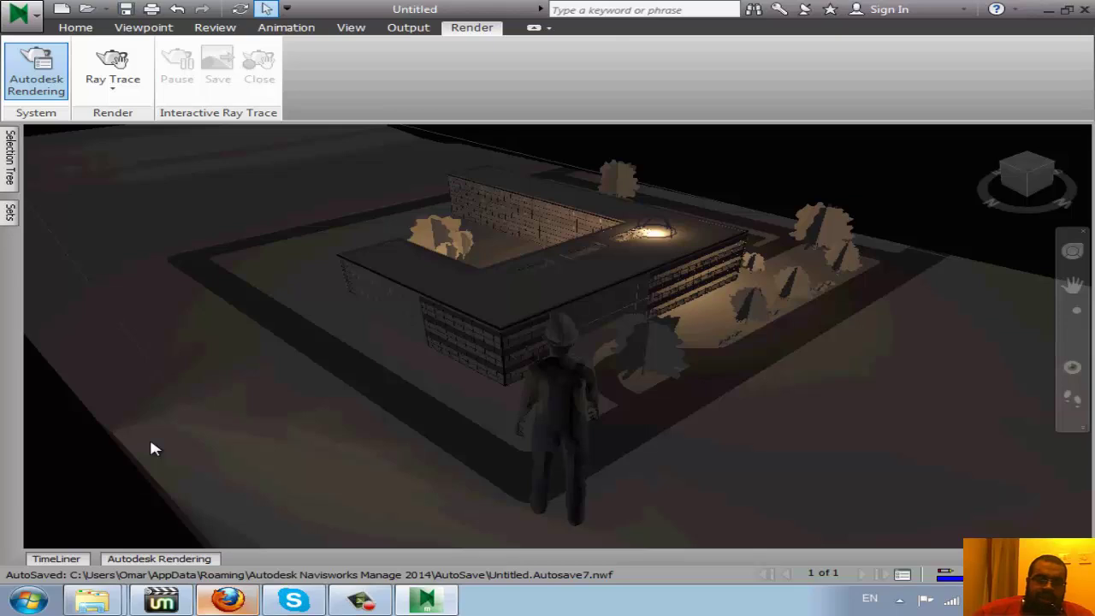
scroll(392, 394, "down", 3)
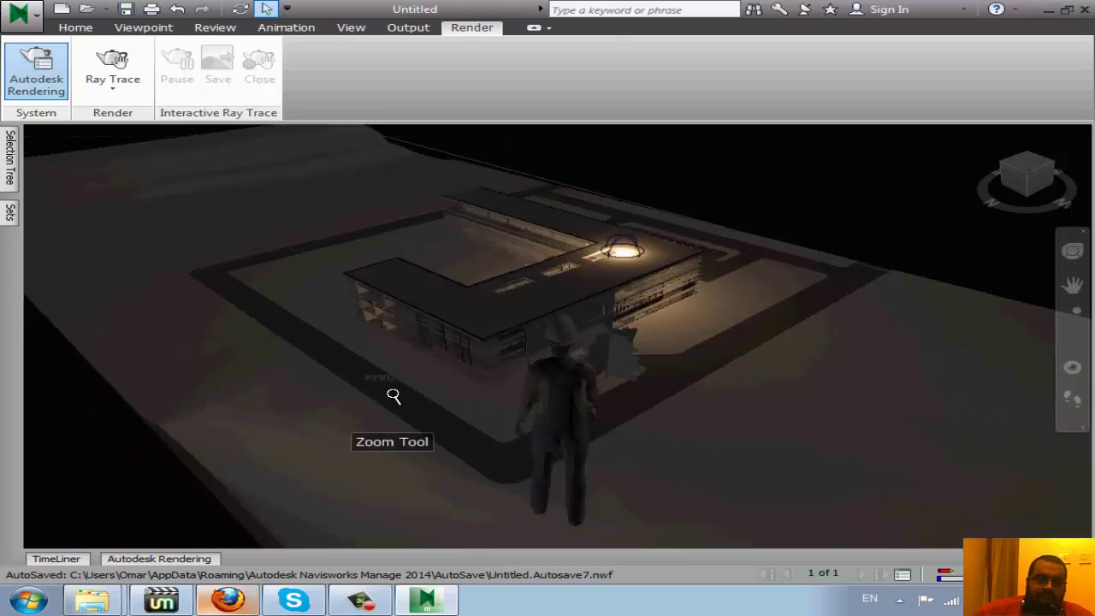
scroll(393, 396, "down", 2)
left_click(113, 89)
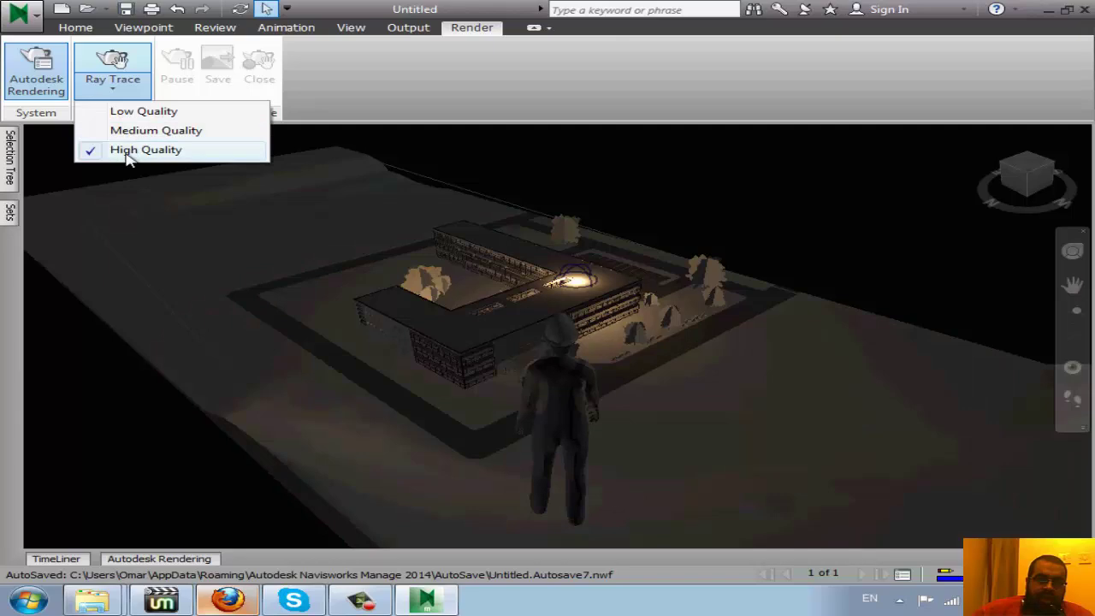
left_click(163, 565)
left_click(206, 559)
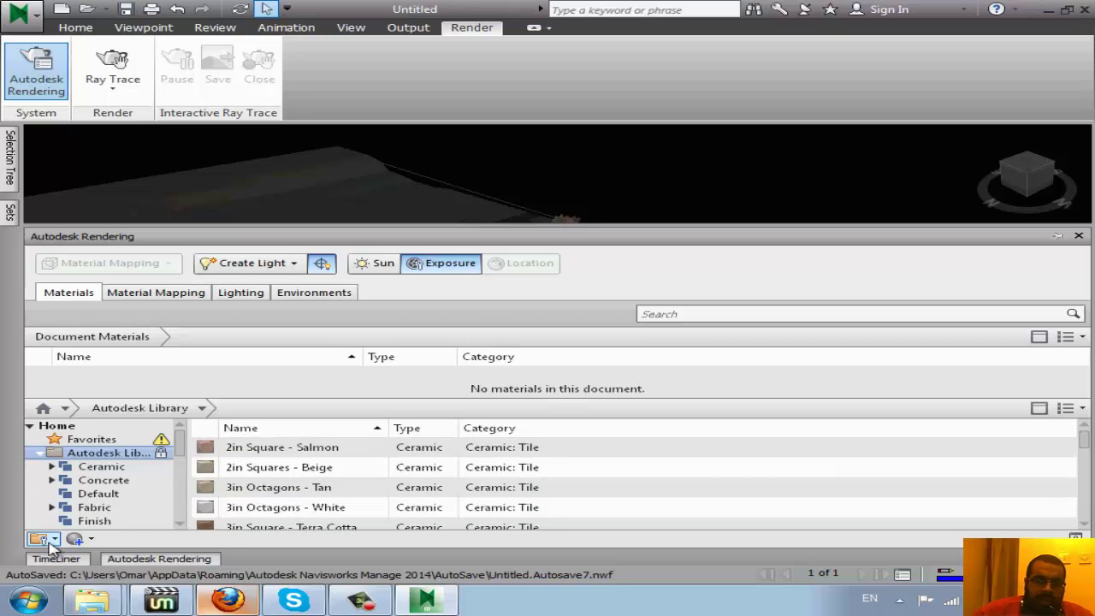
left_click(88, 546)
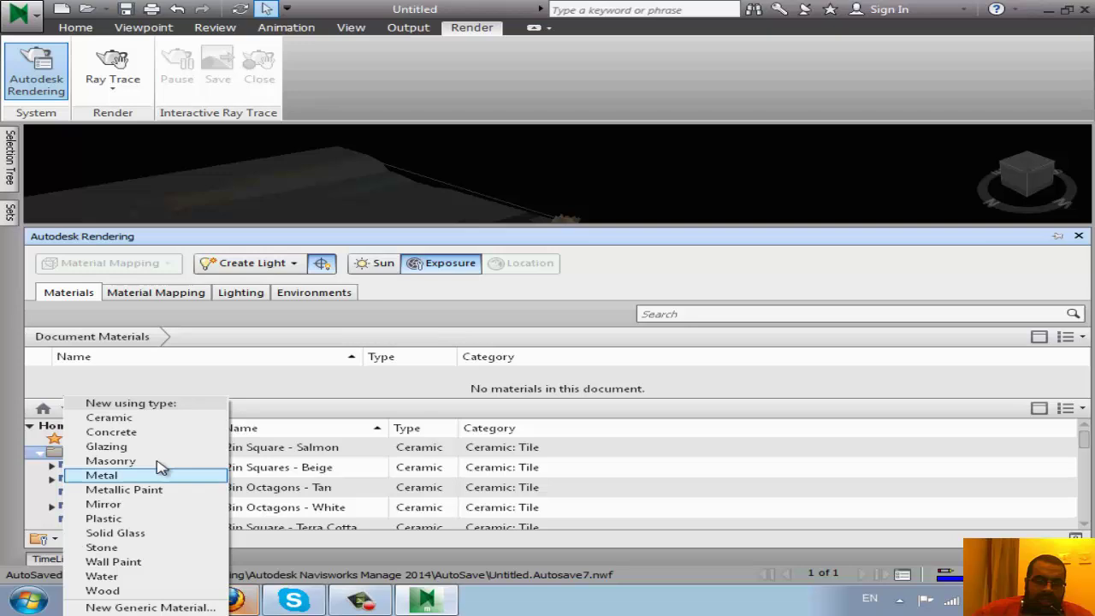
left_click(161, 433)
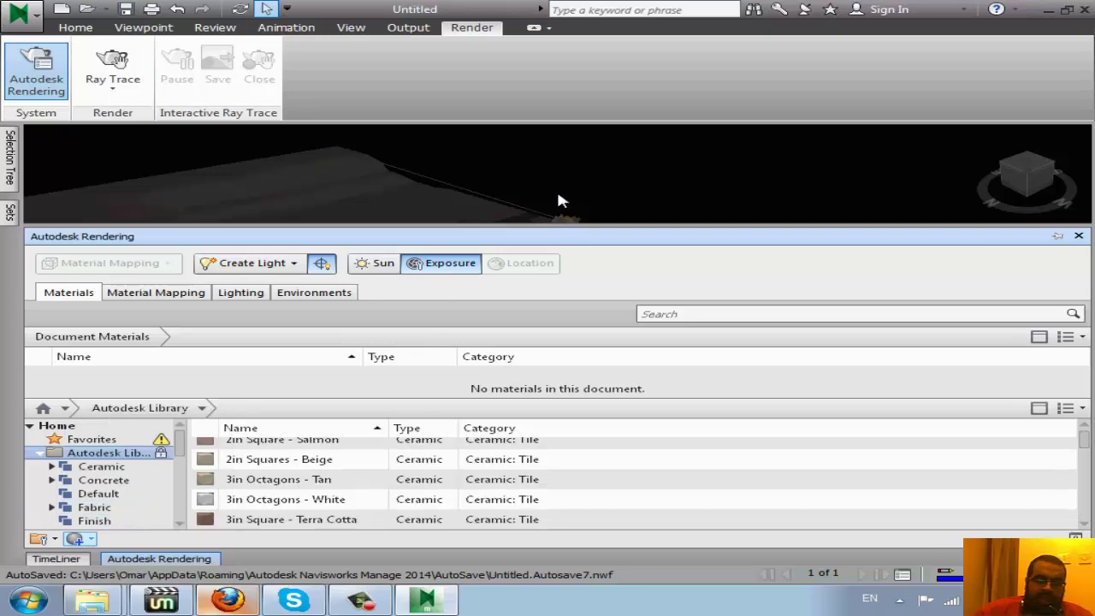
scroll(261, 434, "up", 1)
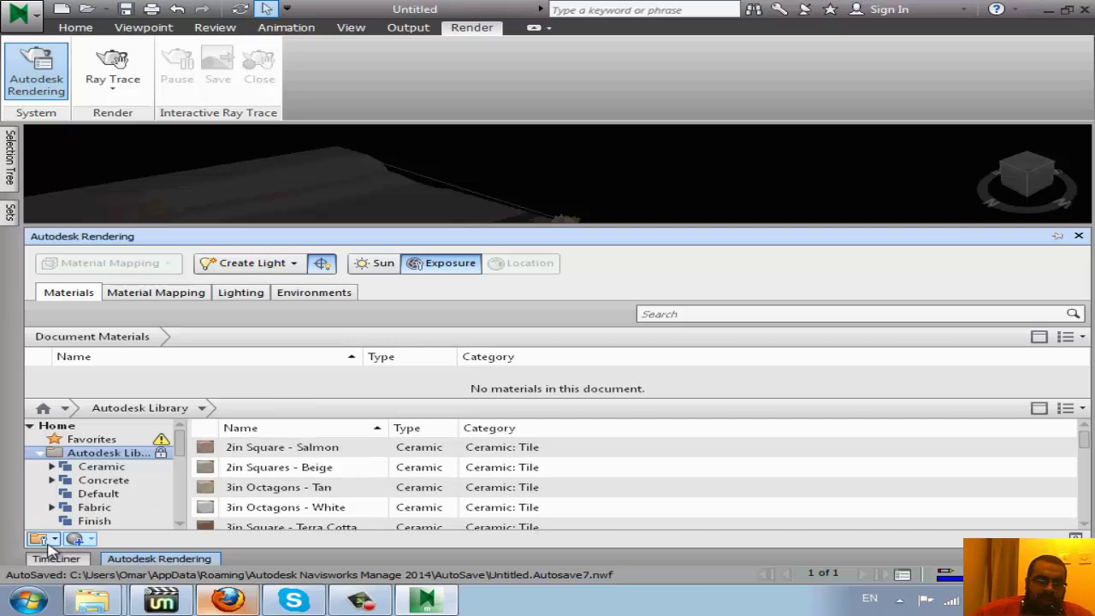
left_click(47, 545)
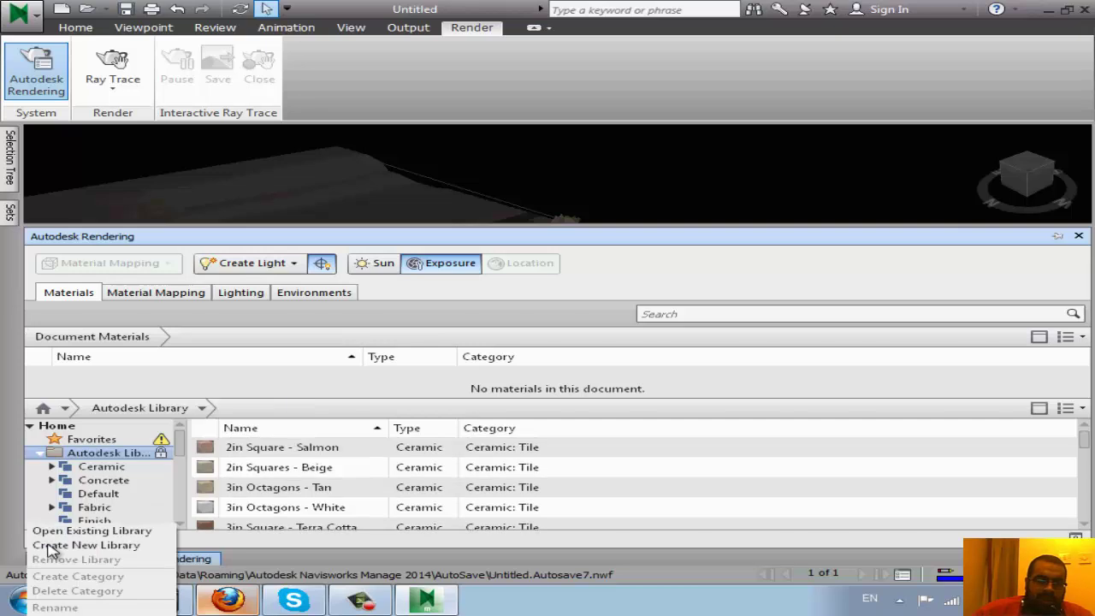
left_click(163, 548)
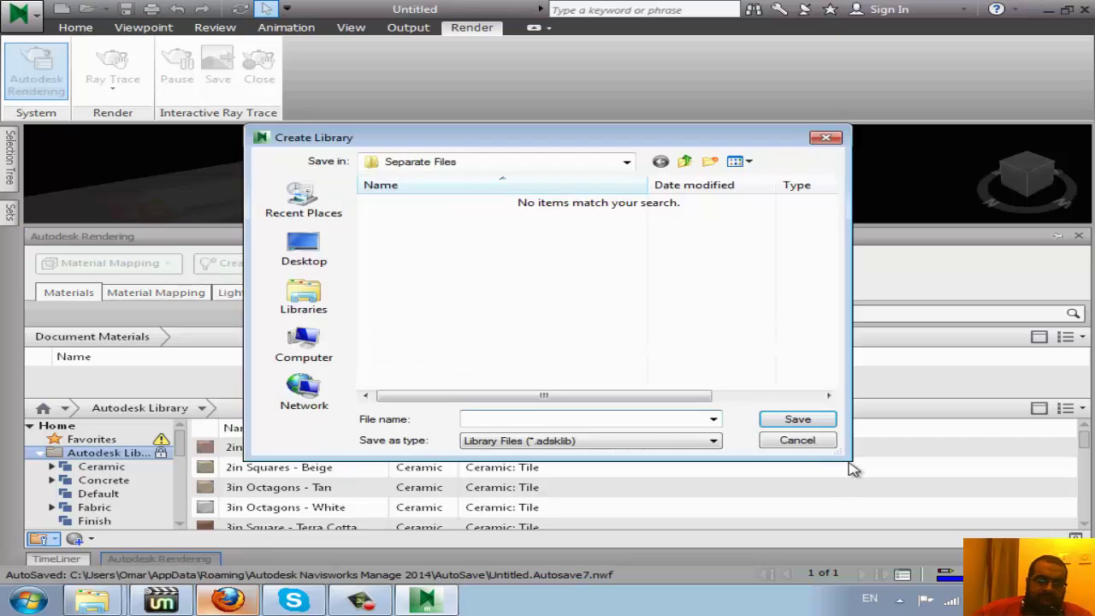
left_click(798, 440)
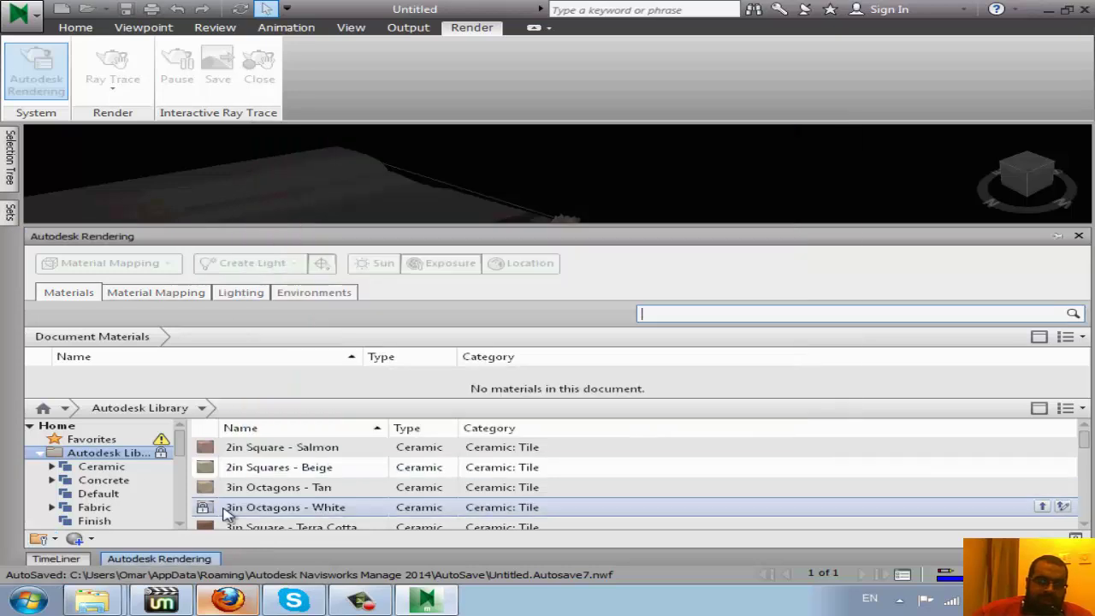
left_click(53, 539)
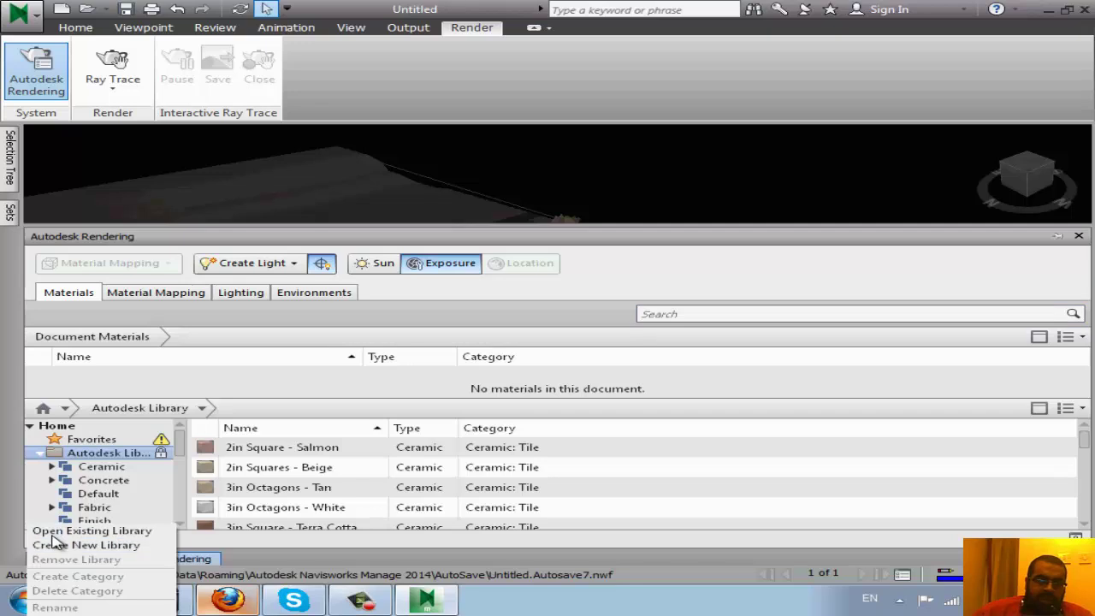
left_click(98, 533)
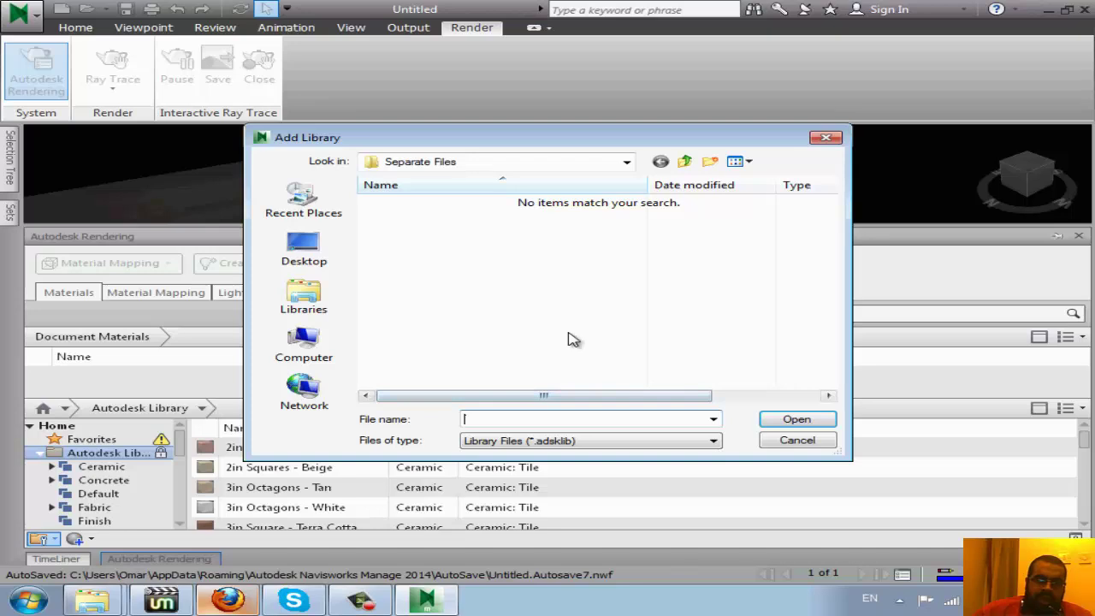
left_click(784, 442)
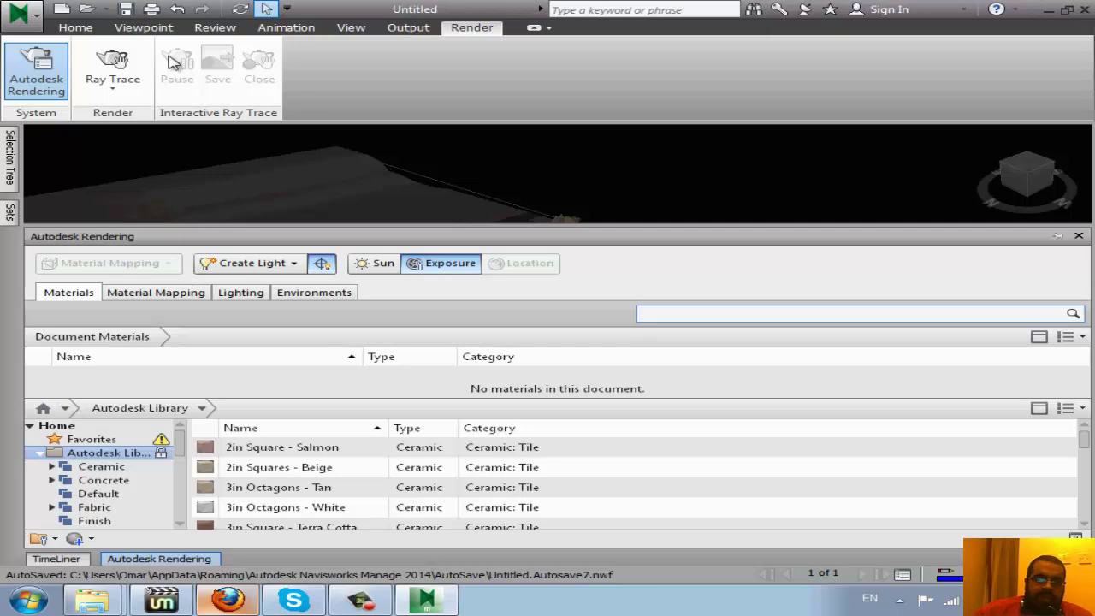
left_click(112, 81)
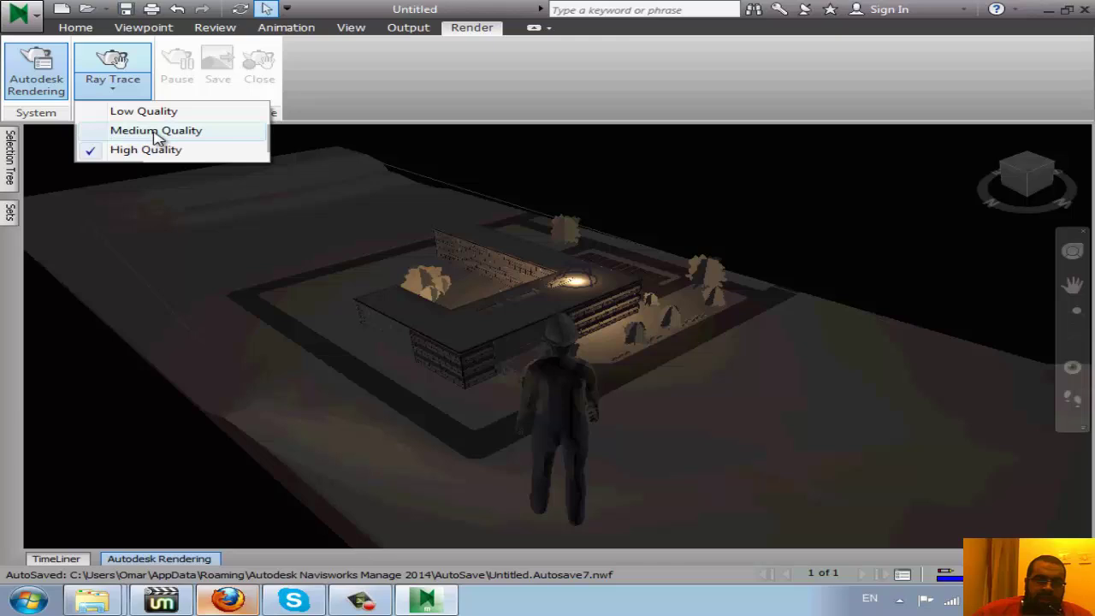
left_click(153, 132)
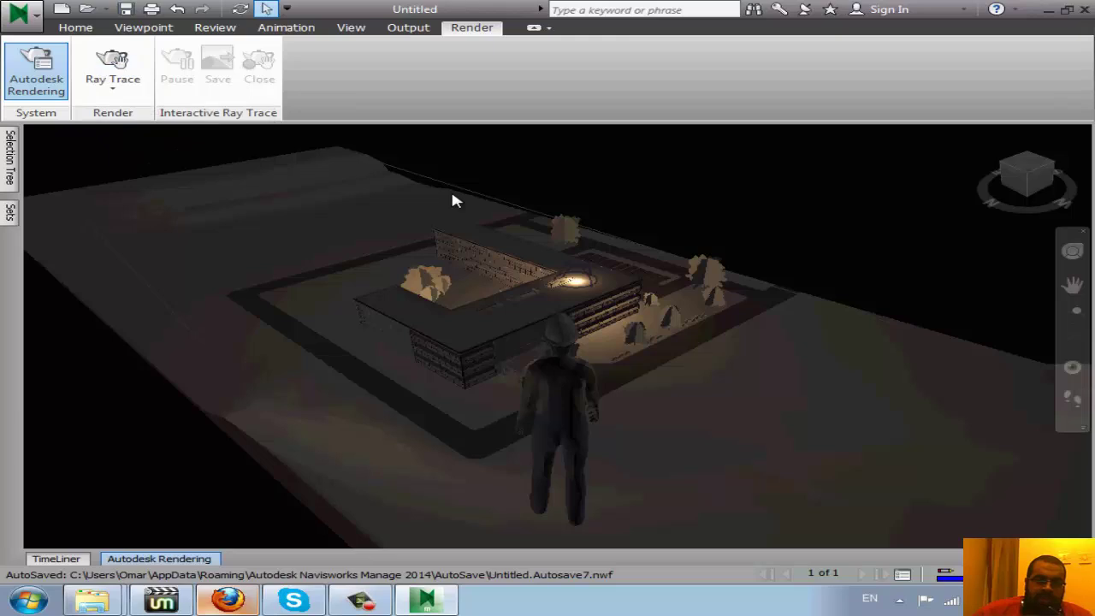
scroll(502, 211, "up", 3)
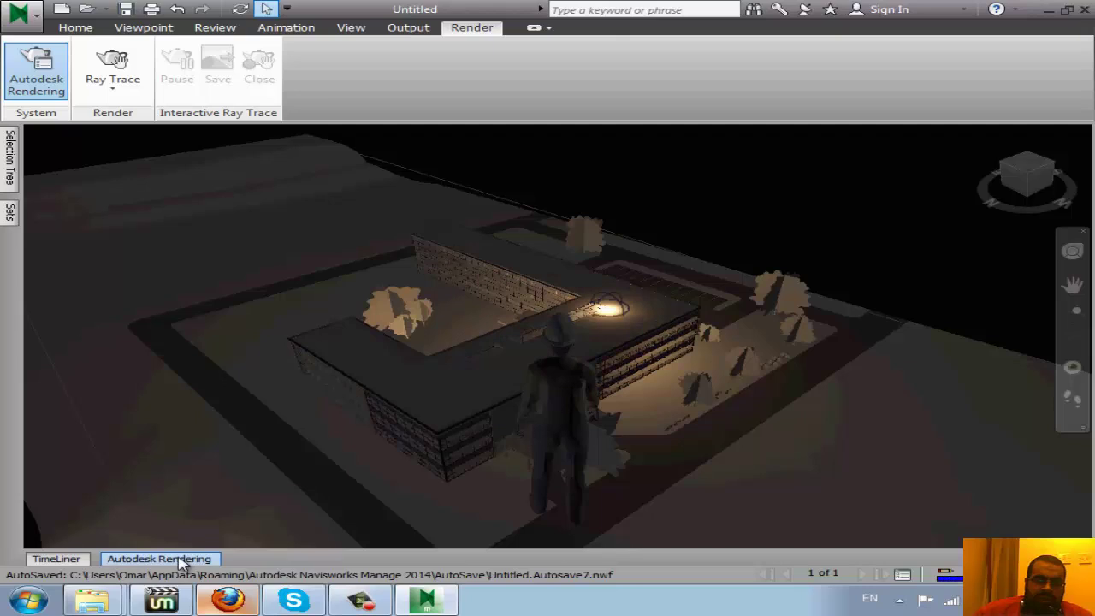
left_click(182, 561)
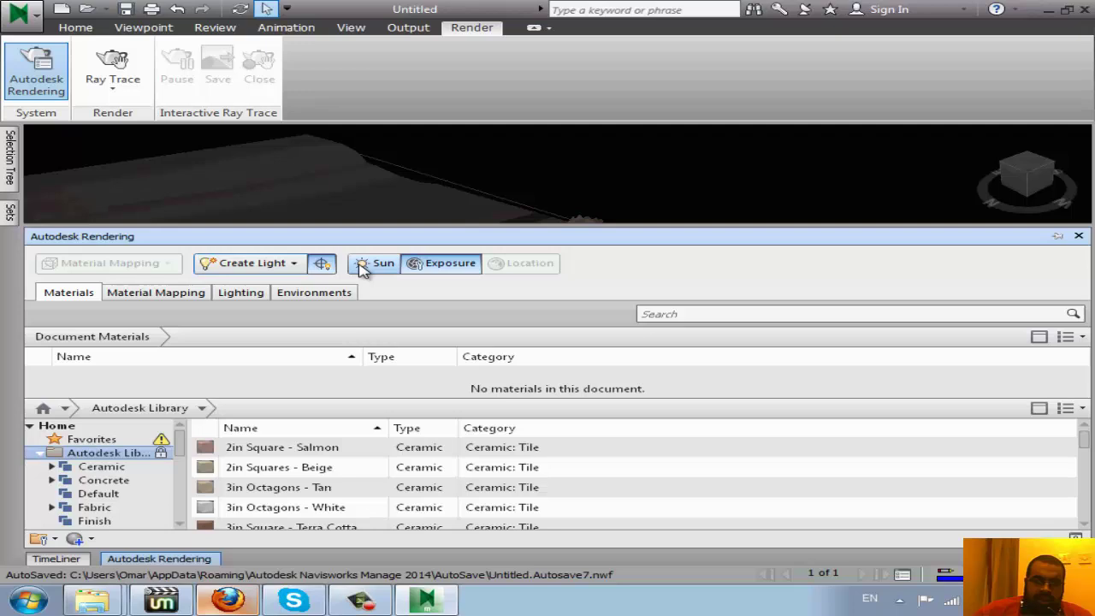
- Place a web light beside the building's left wing, aimed down at the ground, then deselect it
left_click(294, 264)
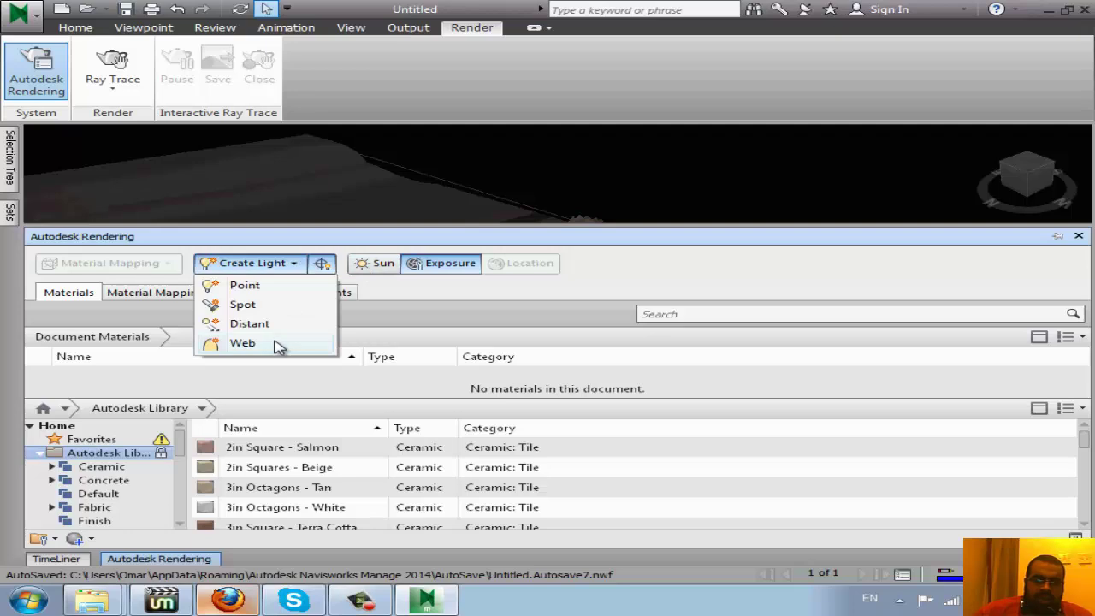
left_click(274, 346)
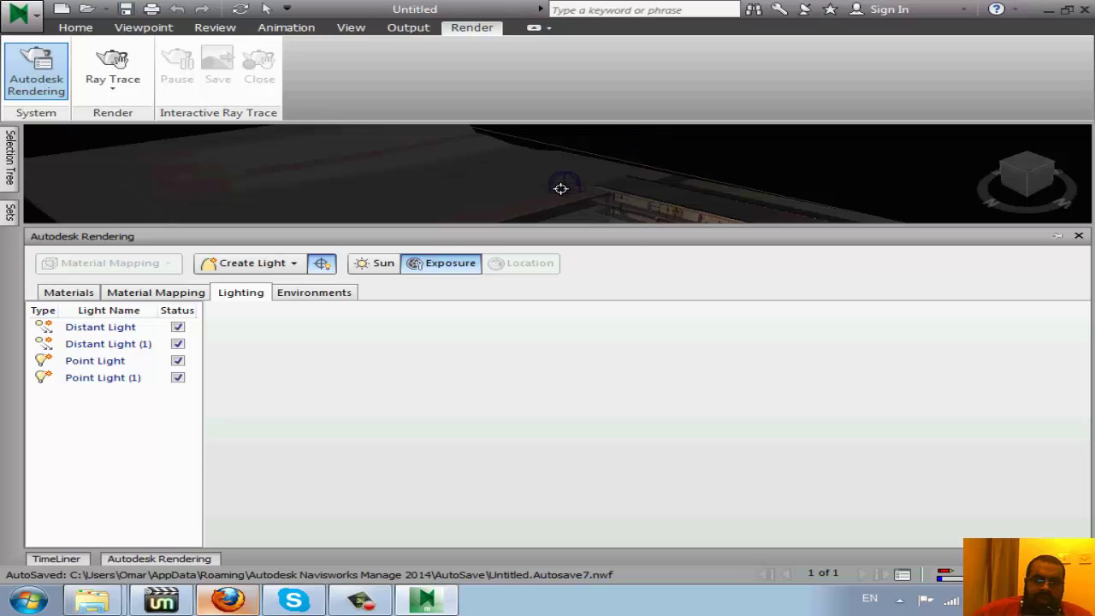
left_click(559, 187)
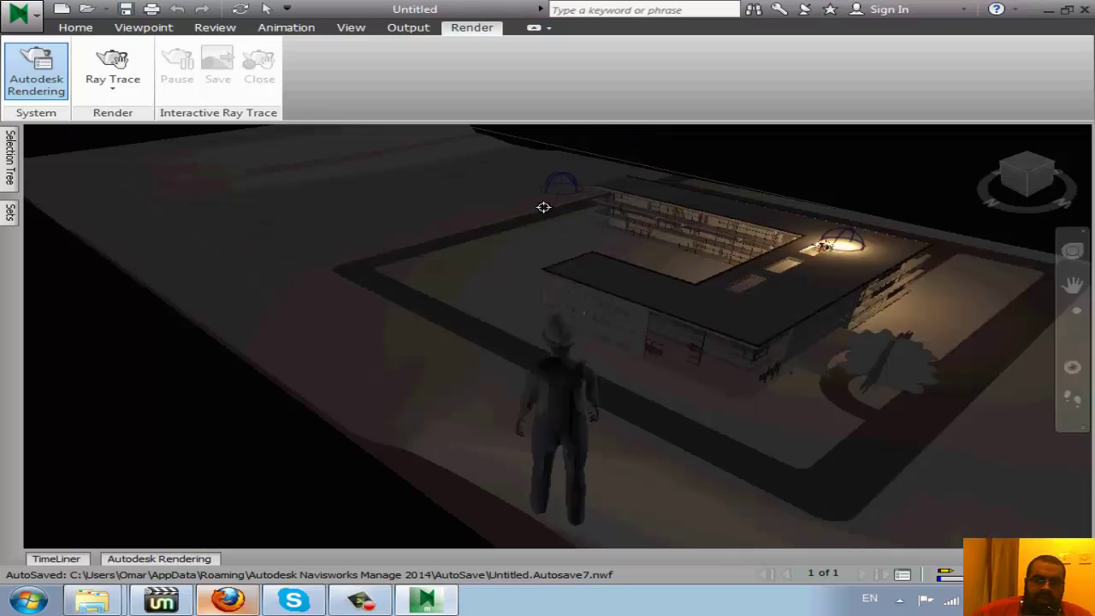
left_click(567, 239)
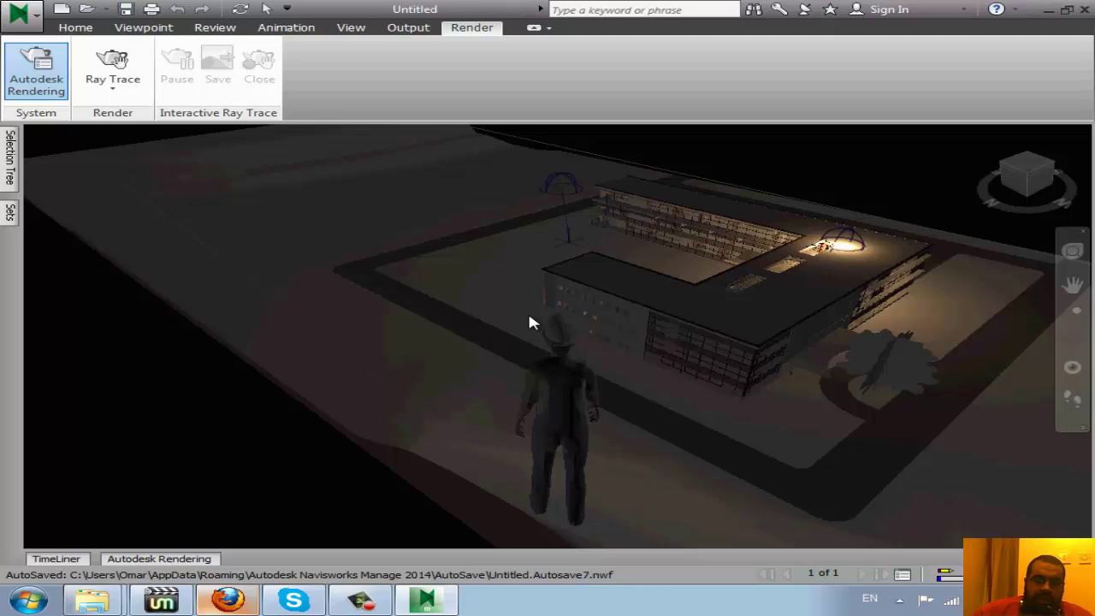
left_click(556, 199)
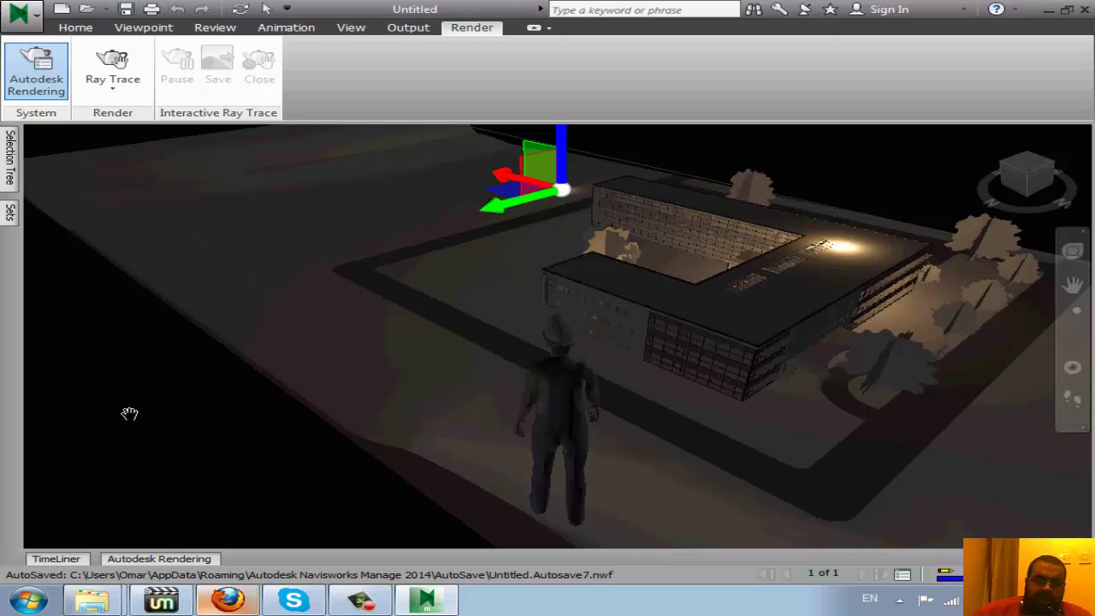
key("Escape")
left_click(843, 160)
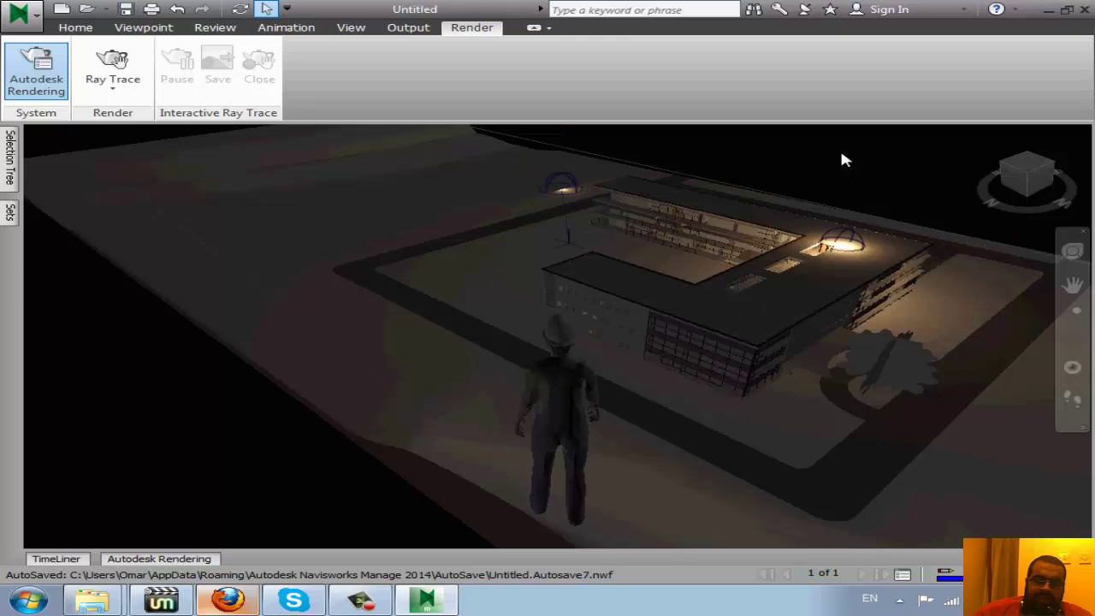